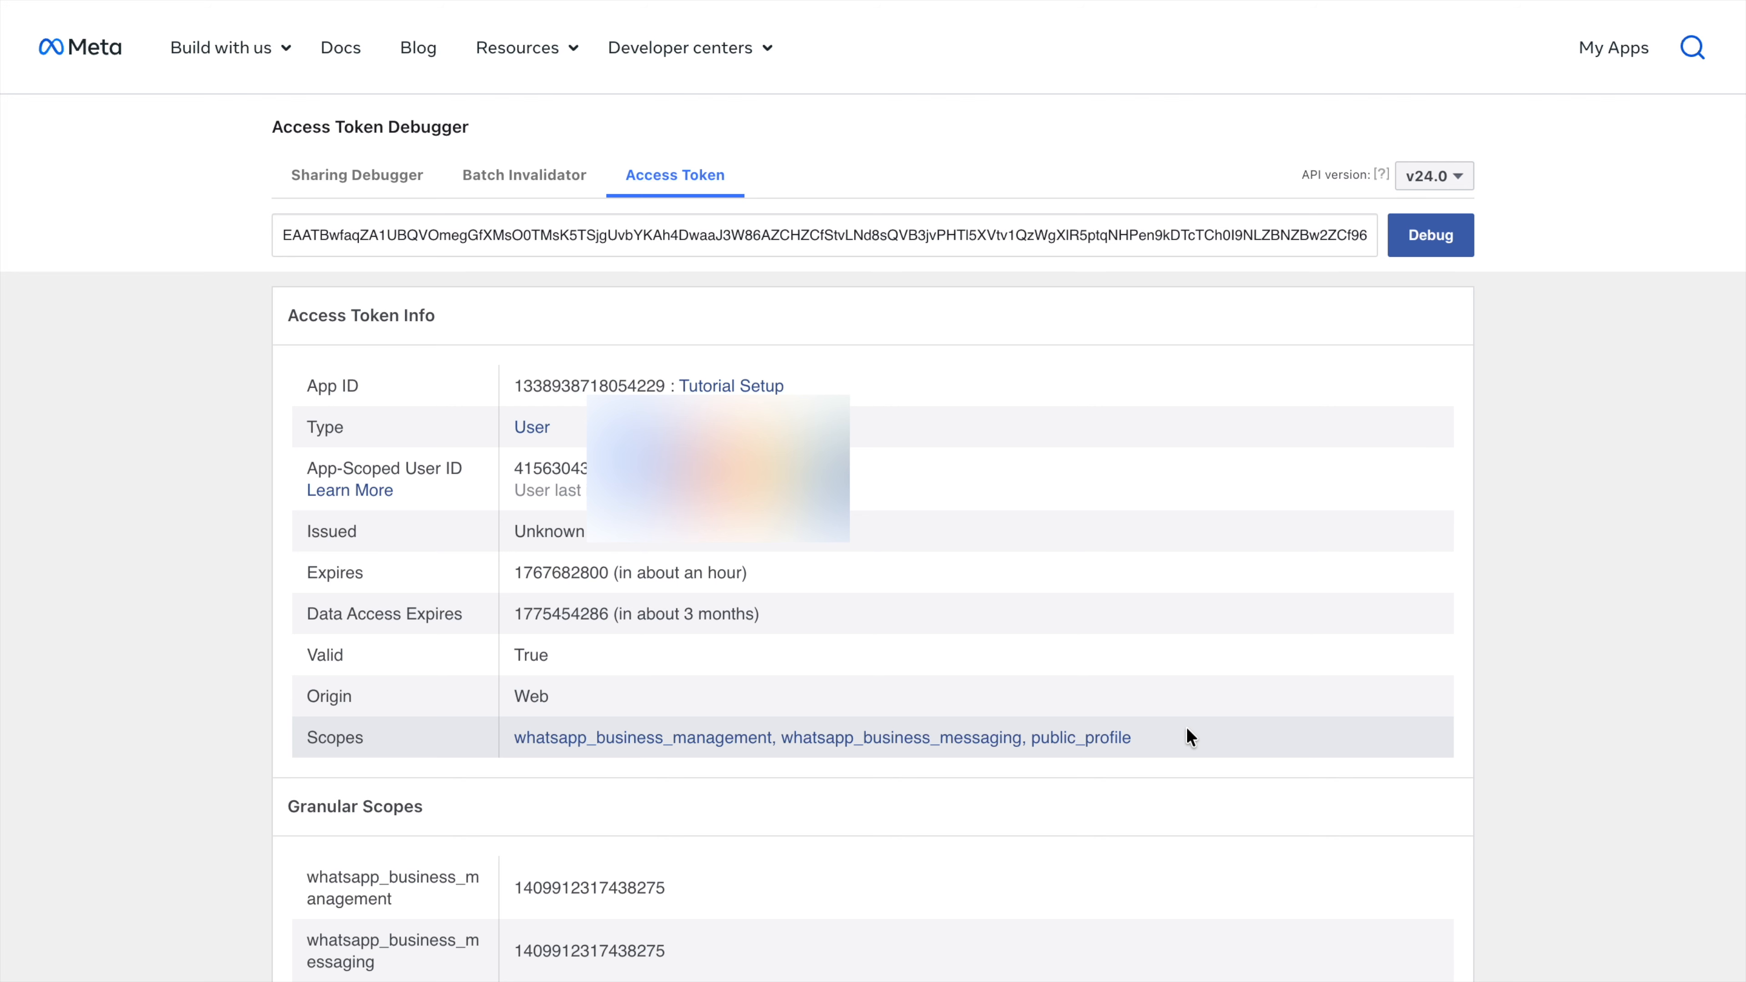
Open the permissions reference from the token's scopes in a new tab and find the "whatsapp_business" permission descriptions
right_click(688, 743)
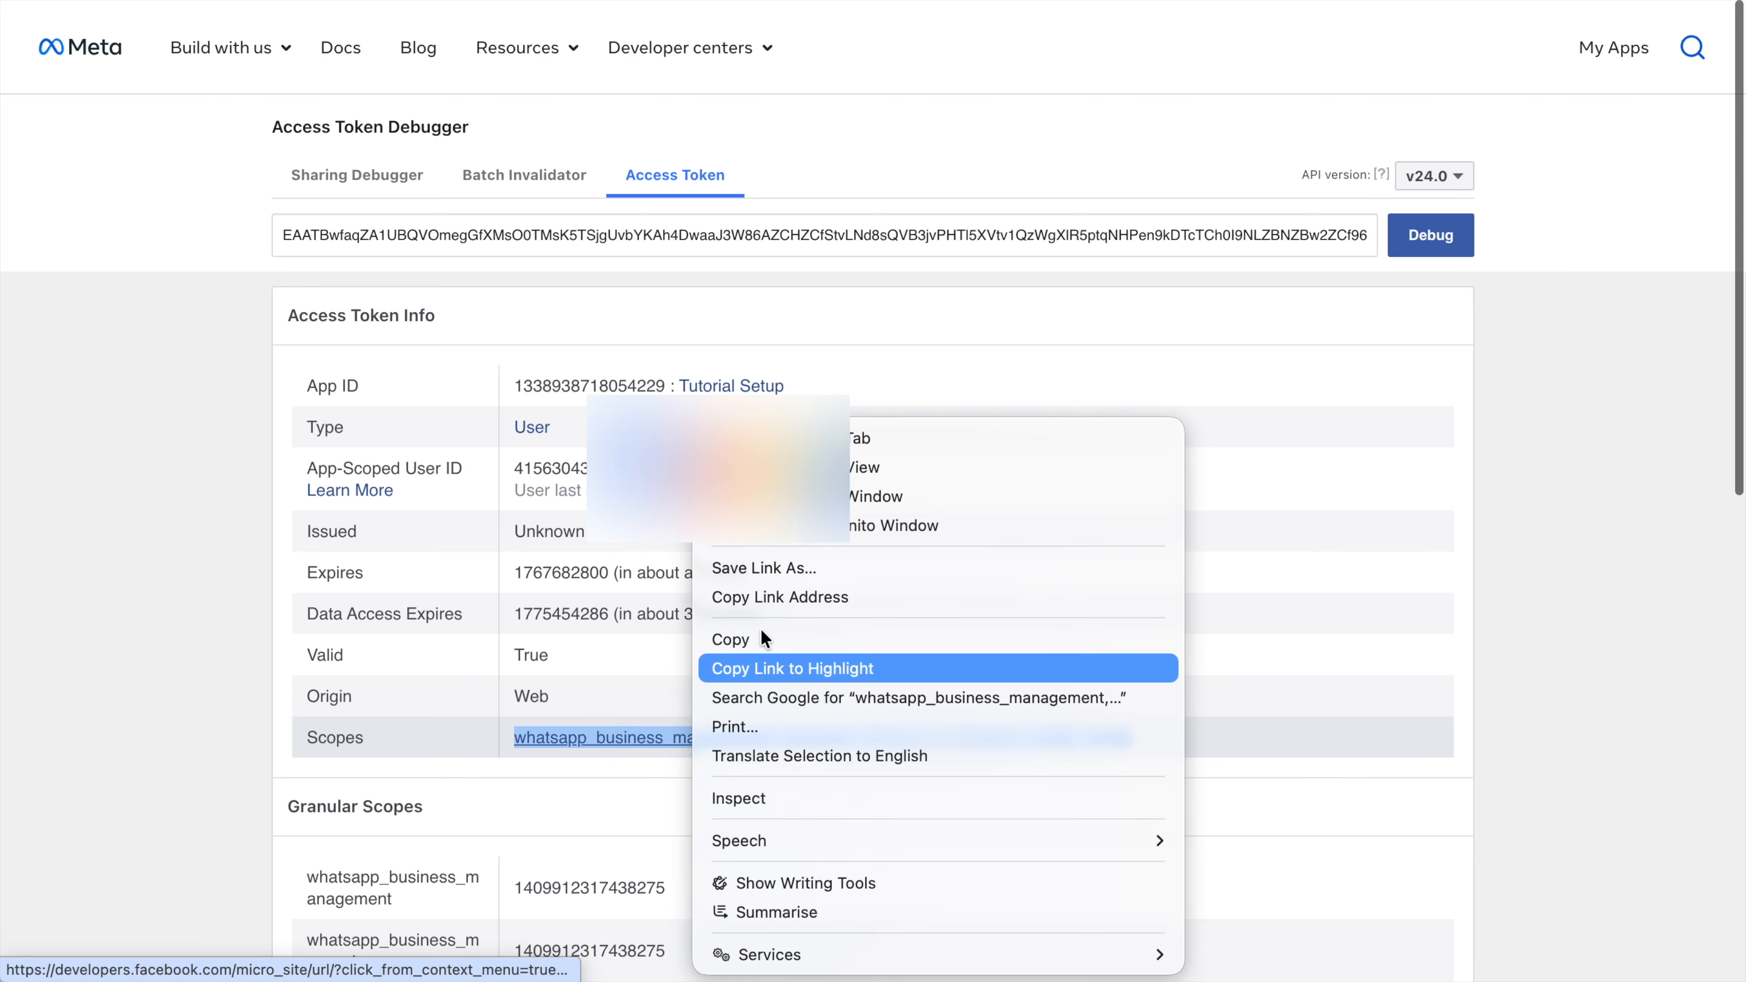
left_click(859, 439)
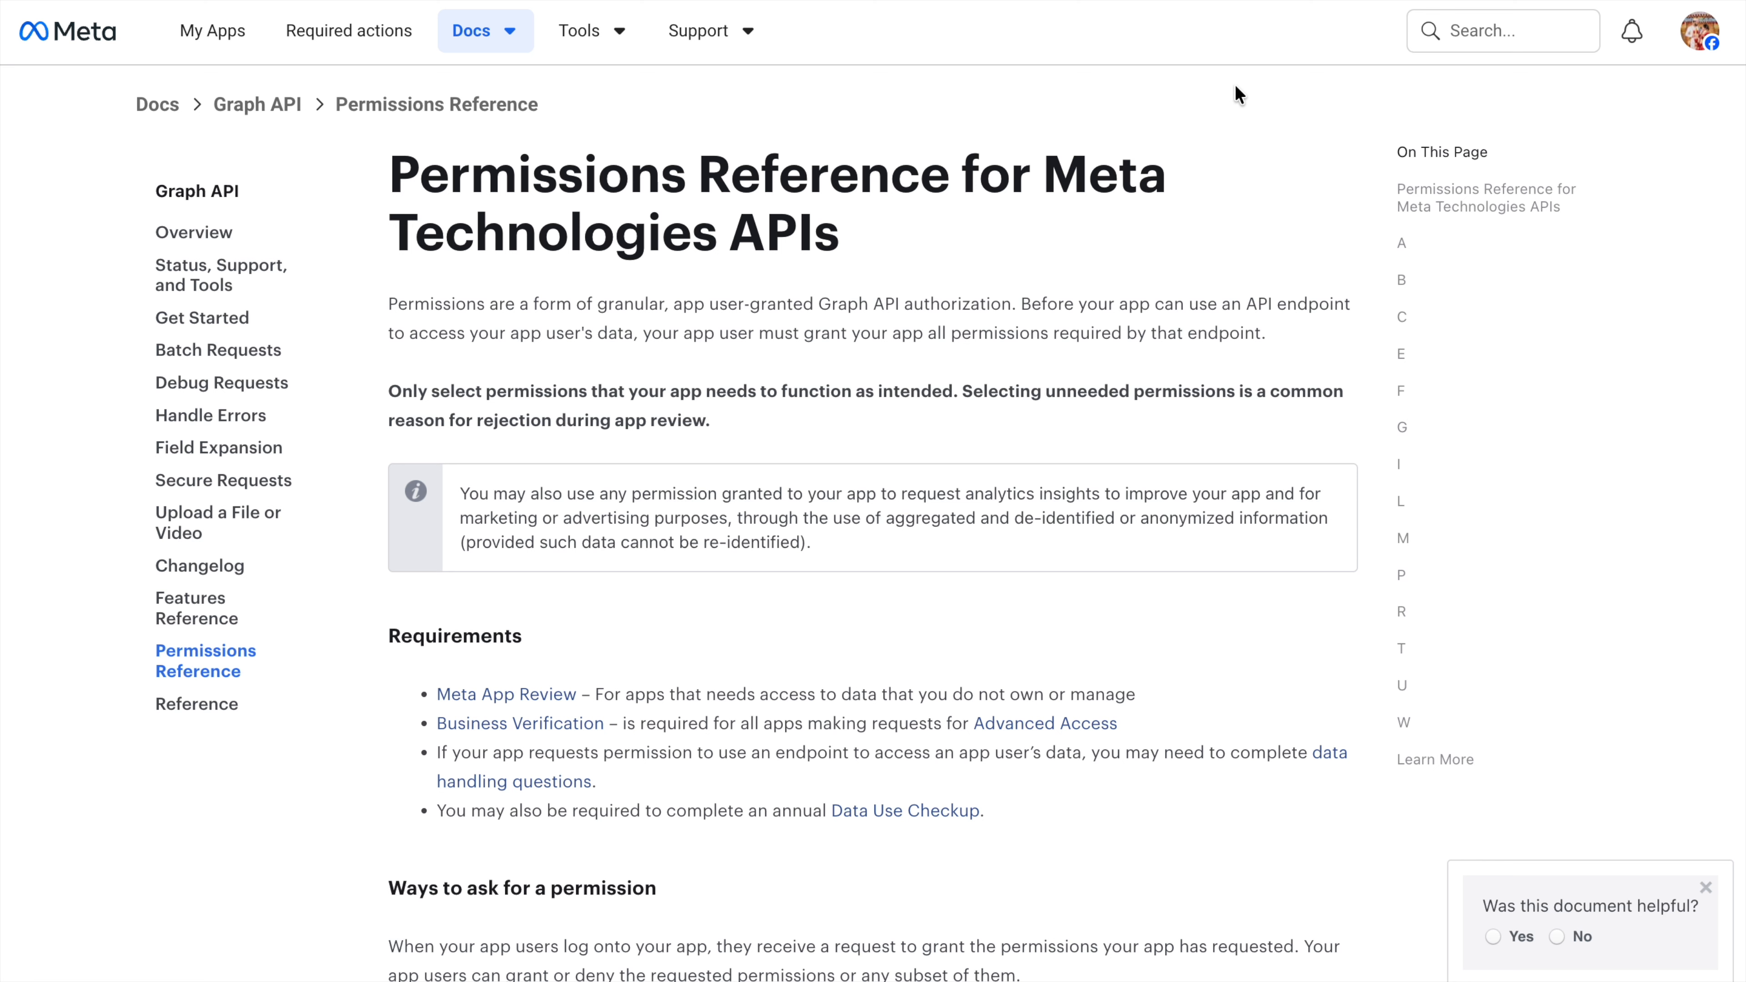
key("ctrl+f")
type("whatsap")
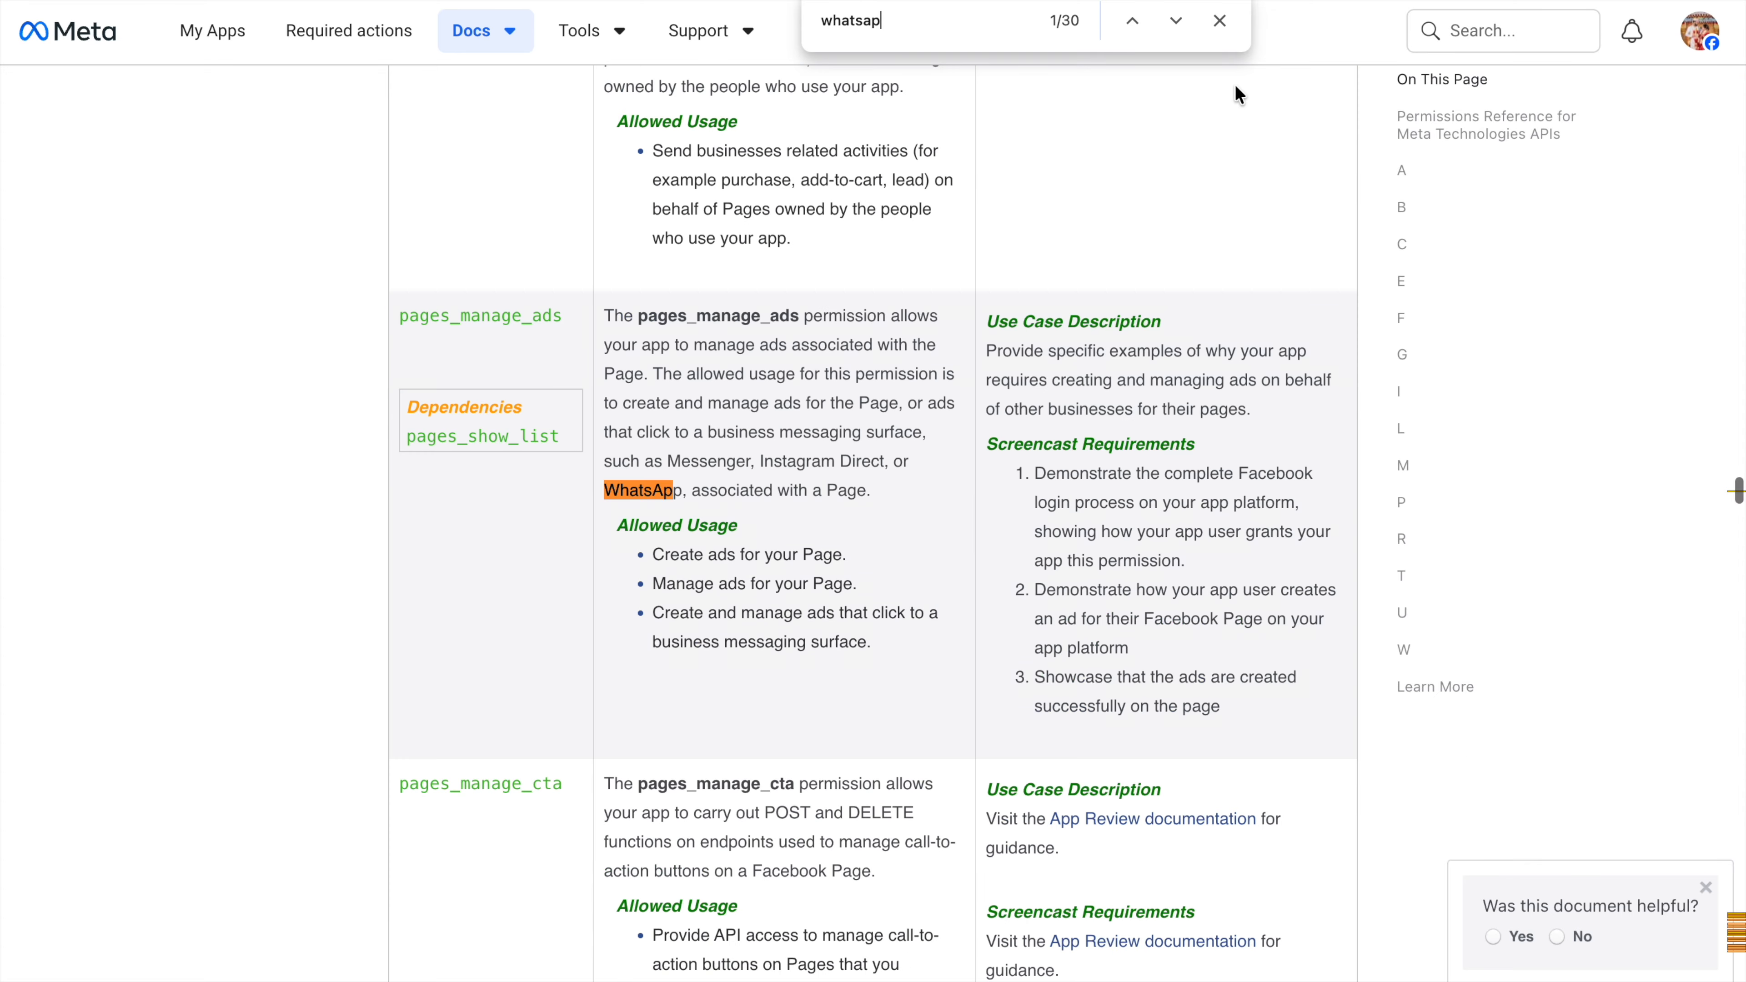
type("p_business")
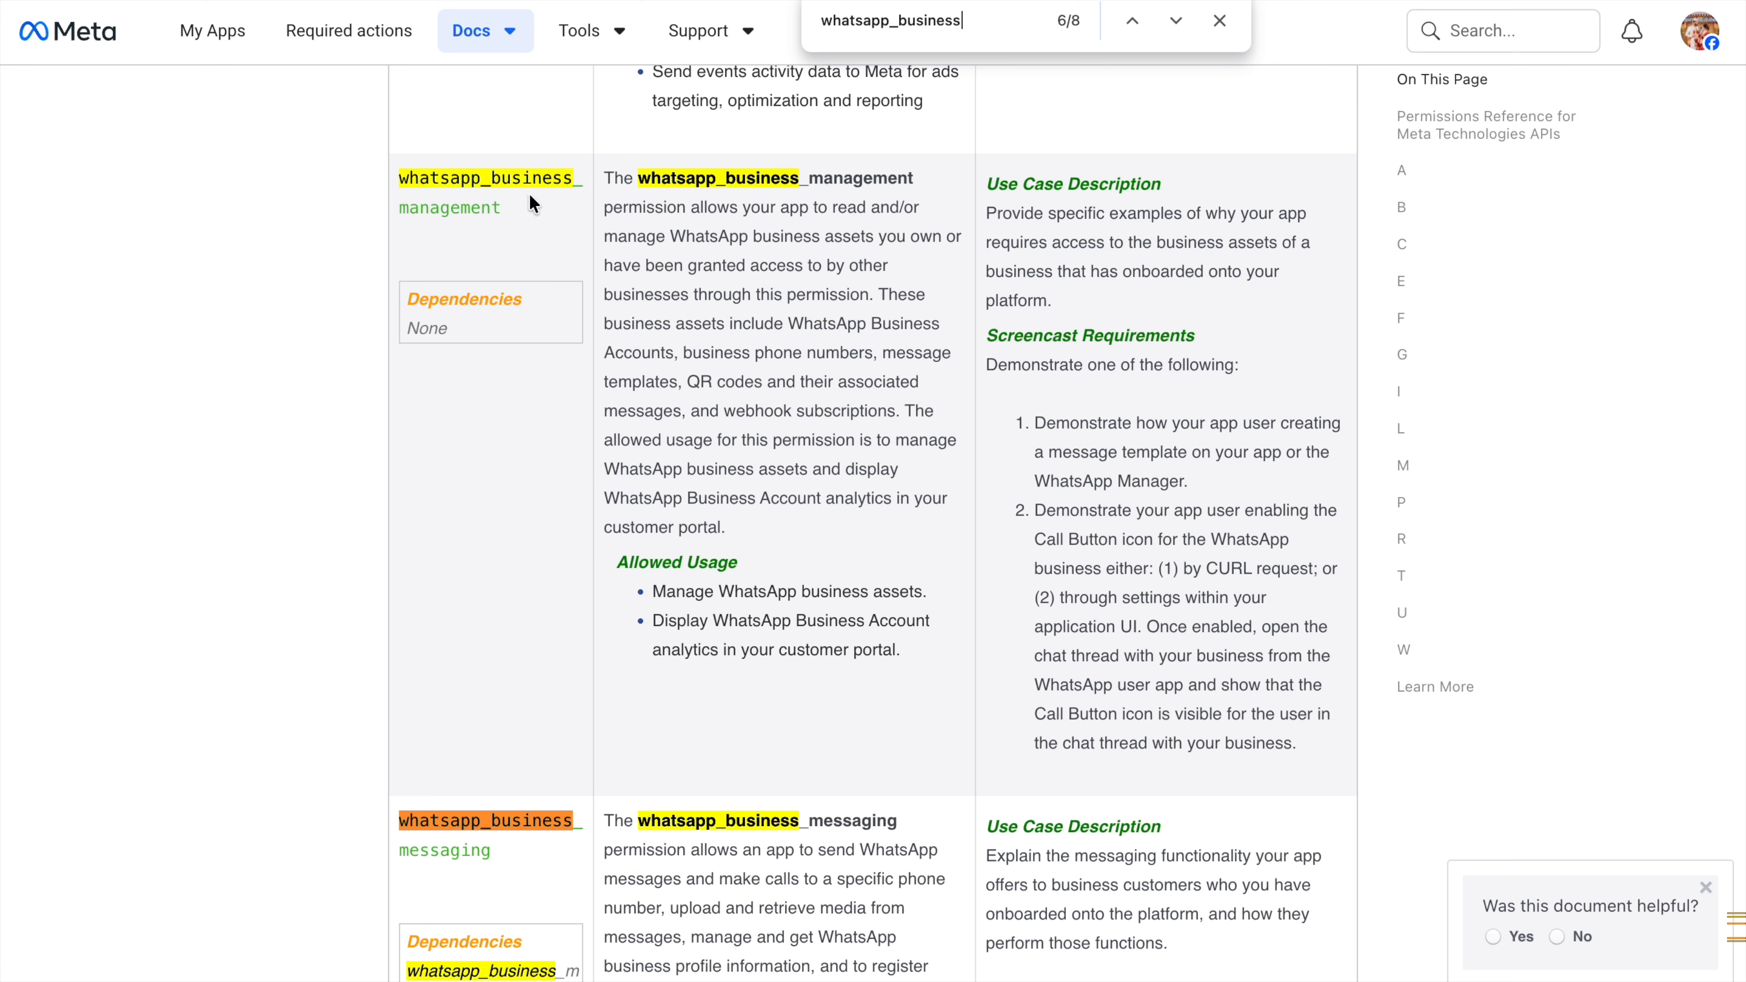
scroll(722, 440, "down", 5)
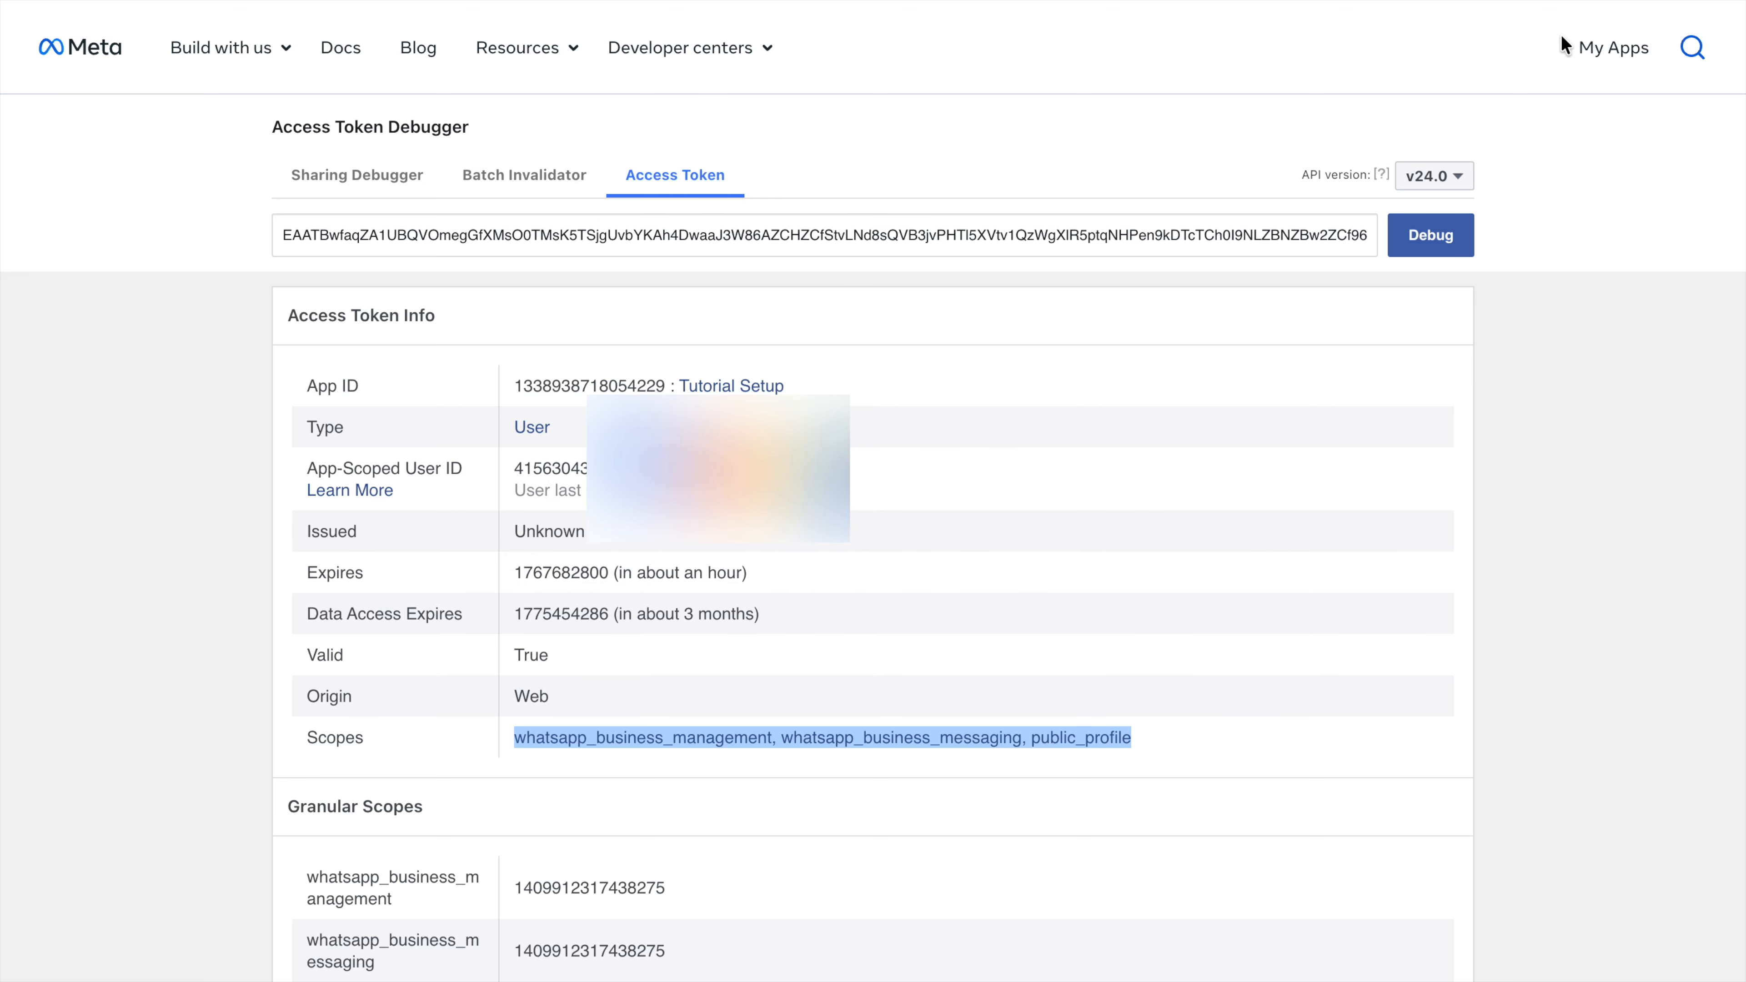
Open the Educational Tutorials business settings from the developer apps list, removing "intern" from the page address so it loads from business.facebook.com
left_click(1595, 48)
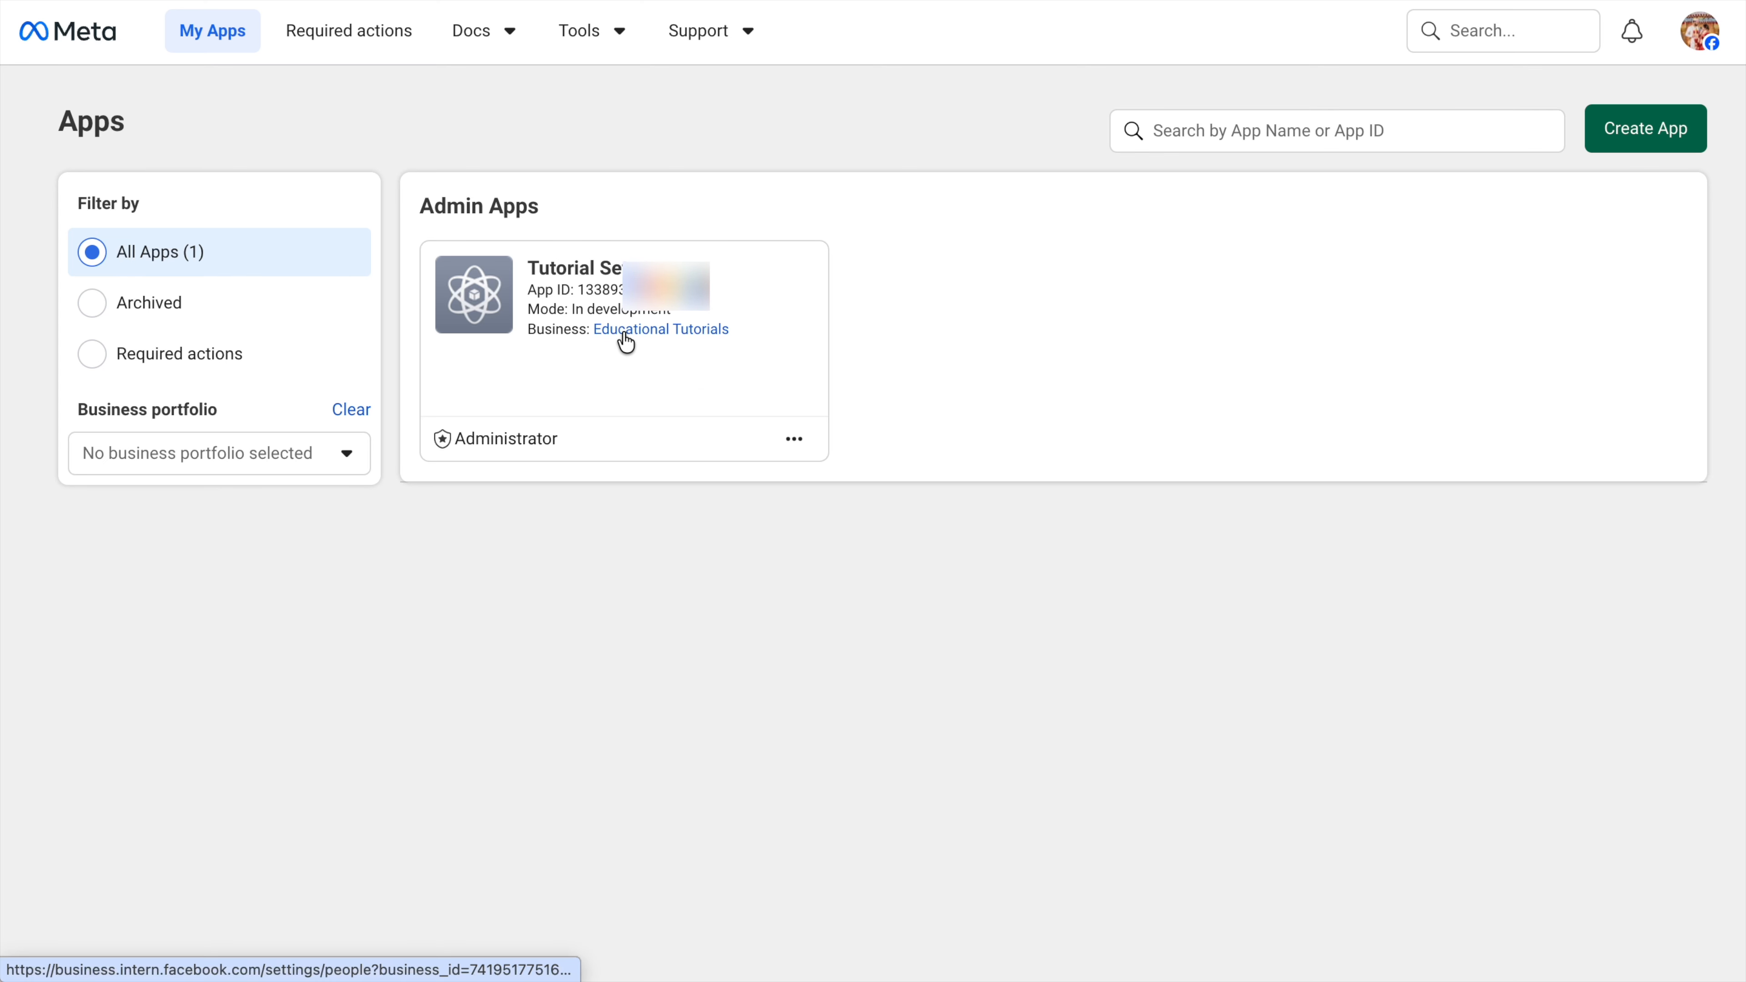
left_click(673, 330)
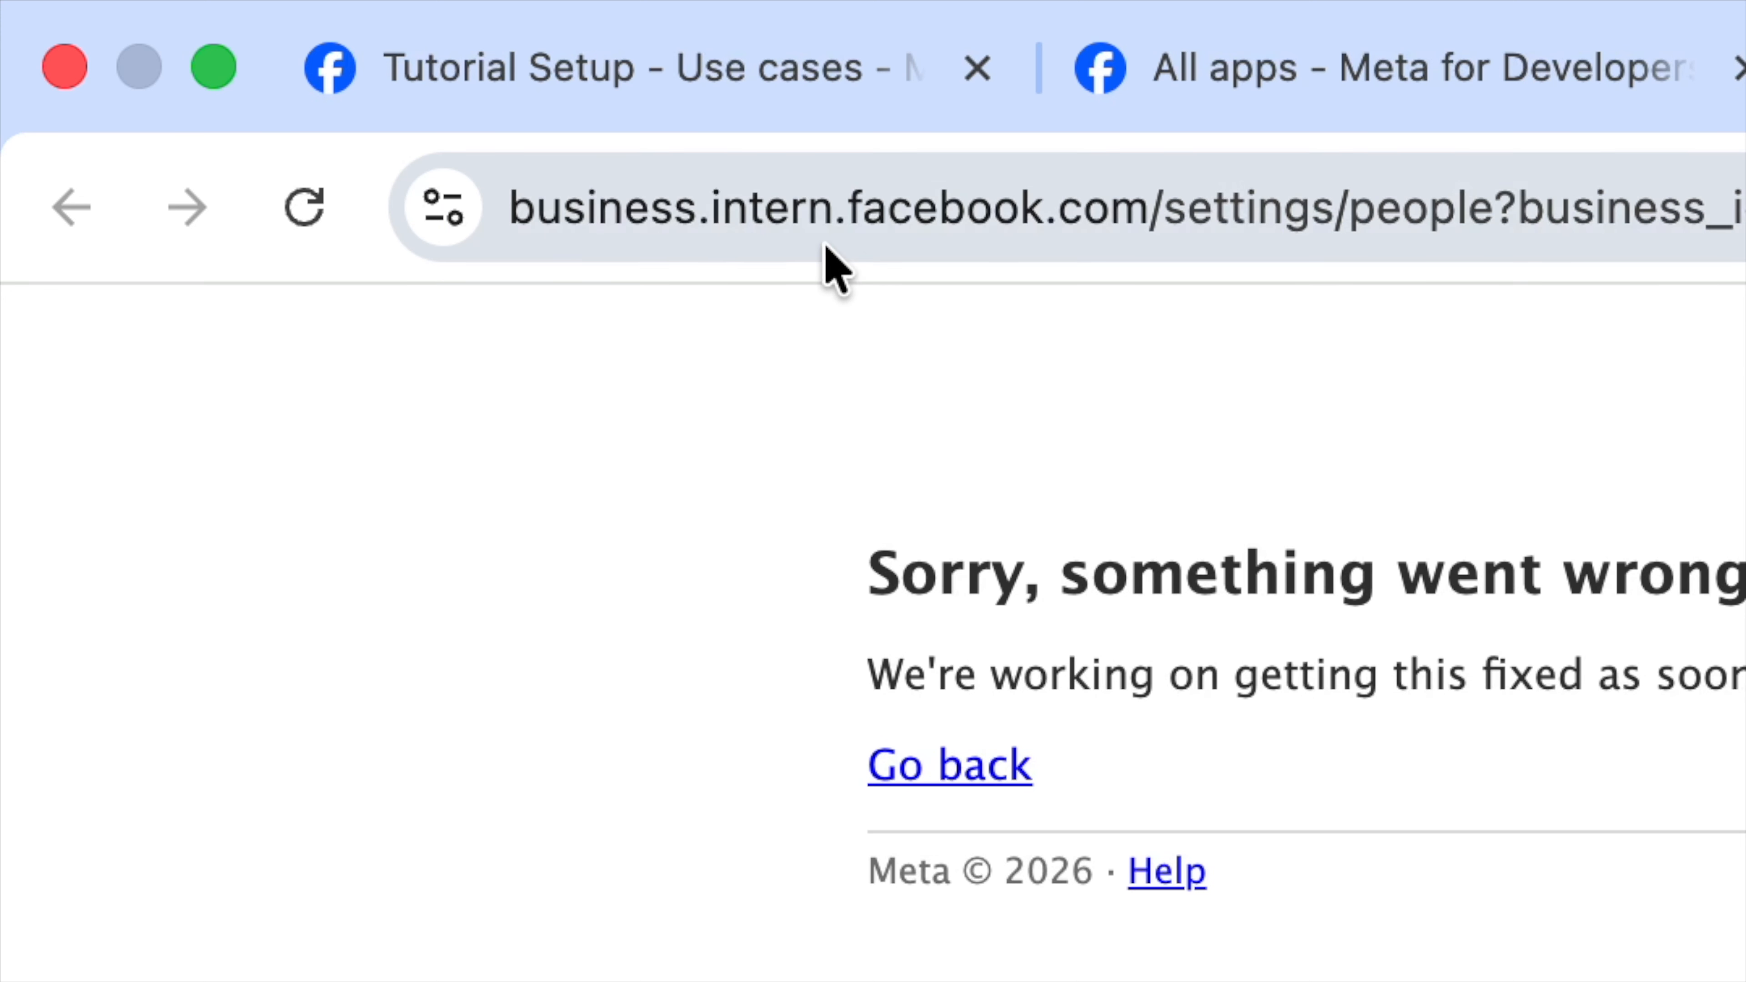
left_click(878, 189)
double_click(860, 207)
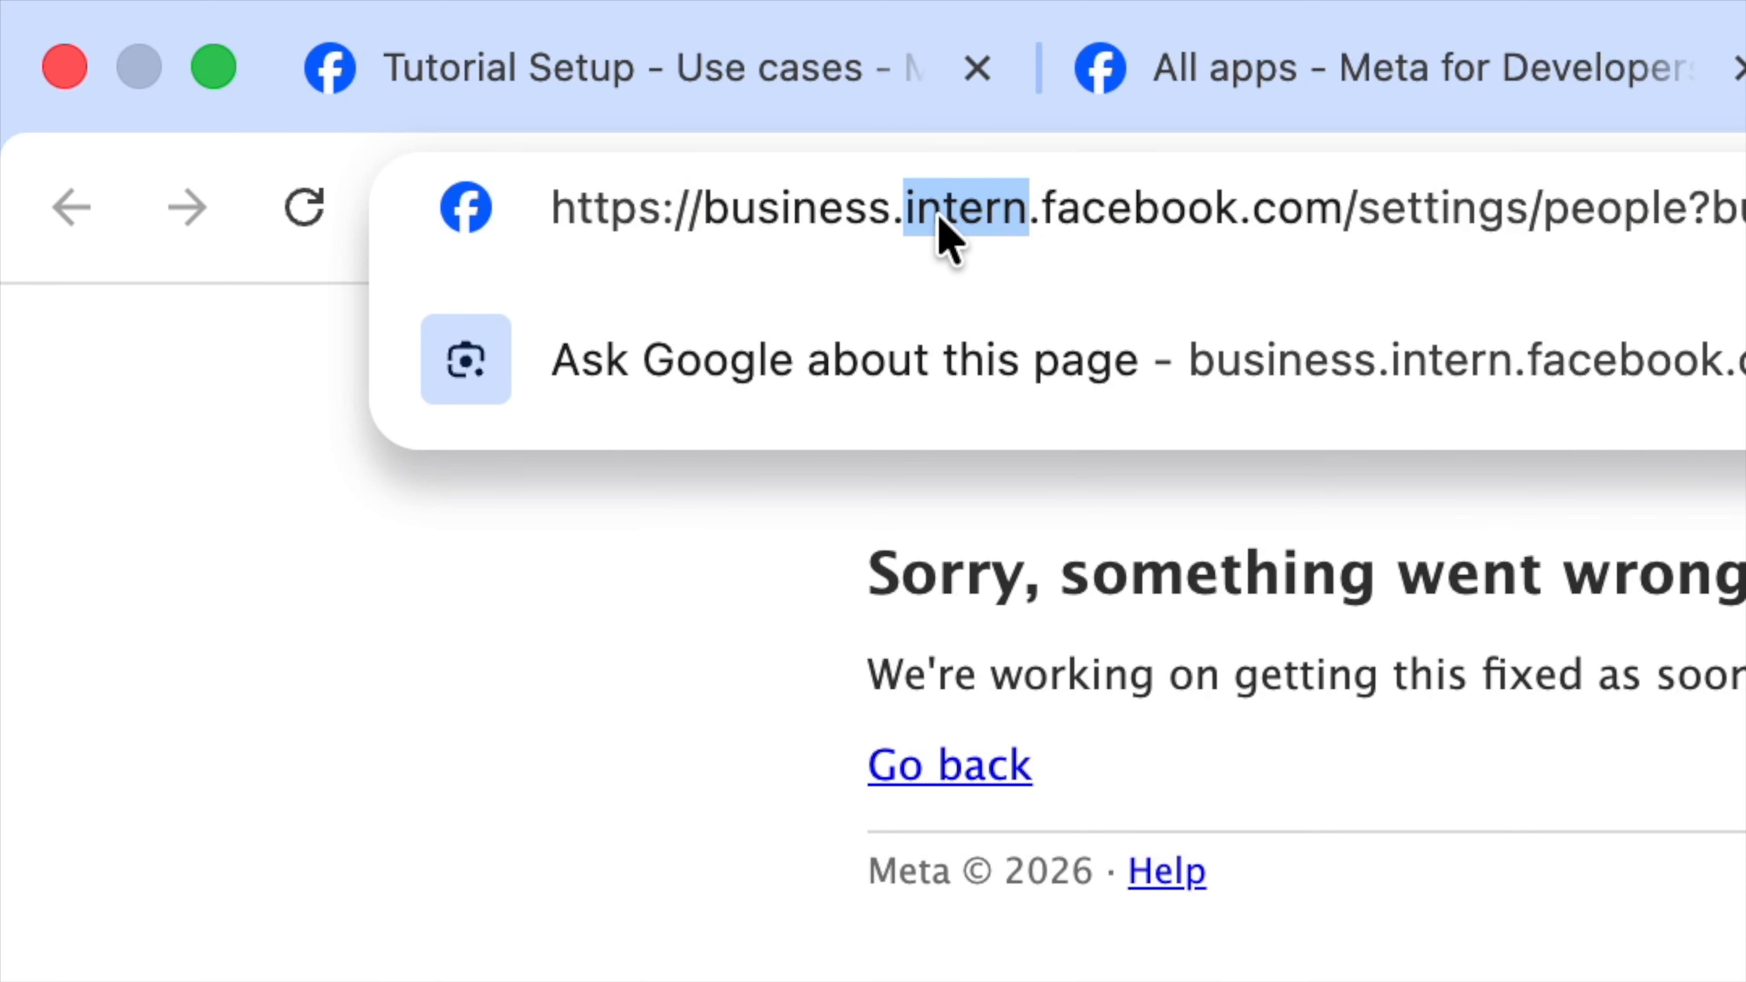
key("BackSpace")
key("BackSpace")
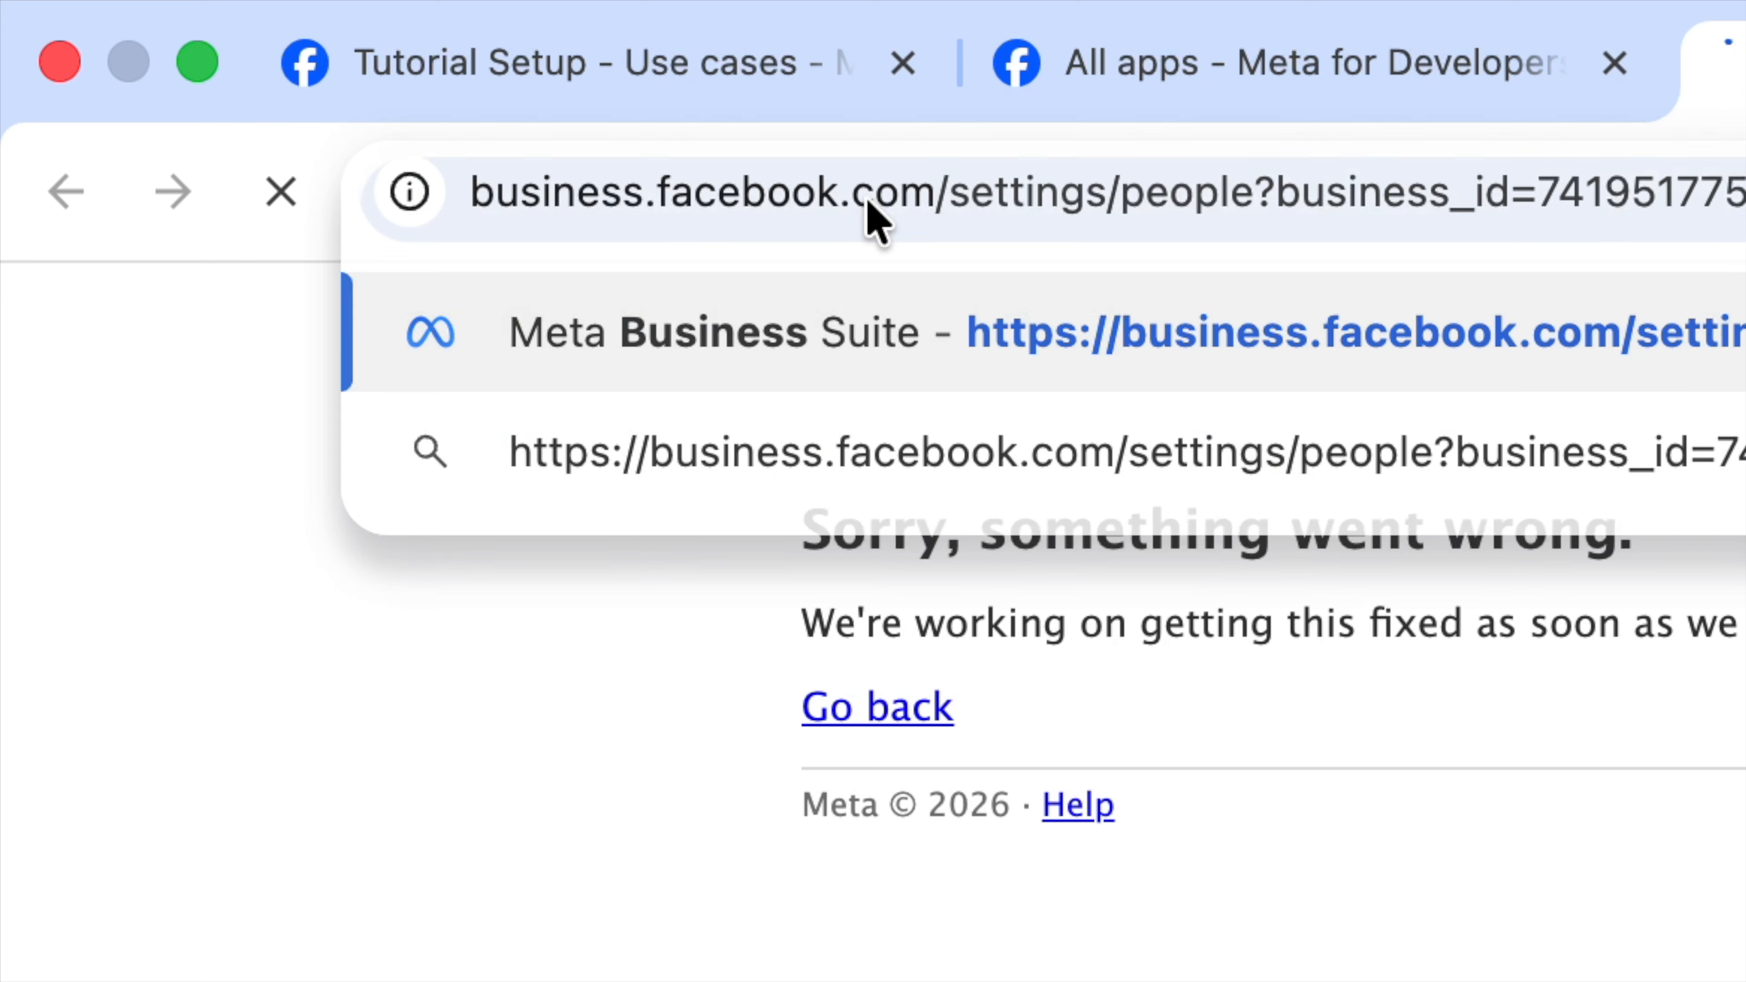
key("Return")
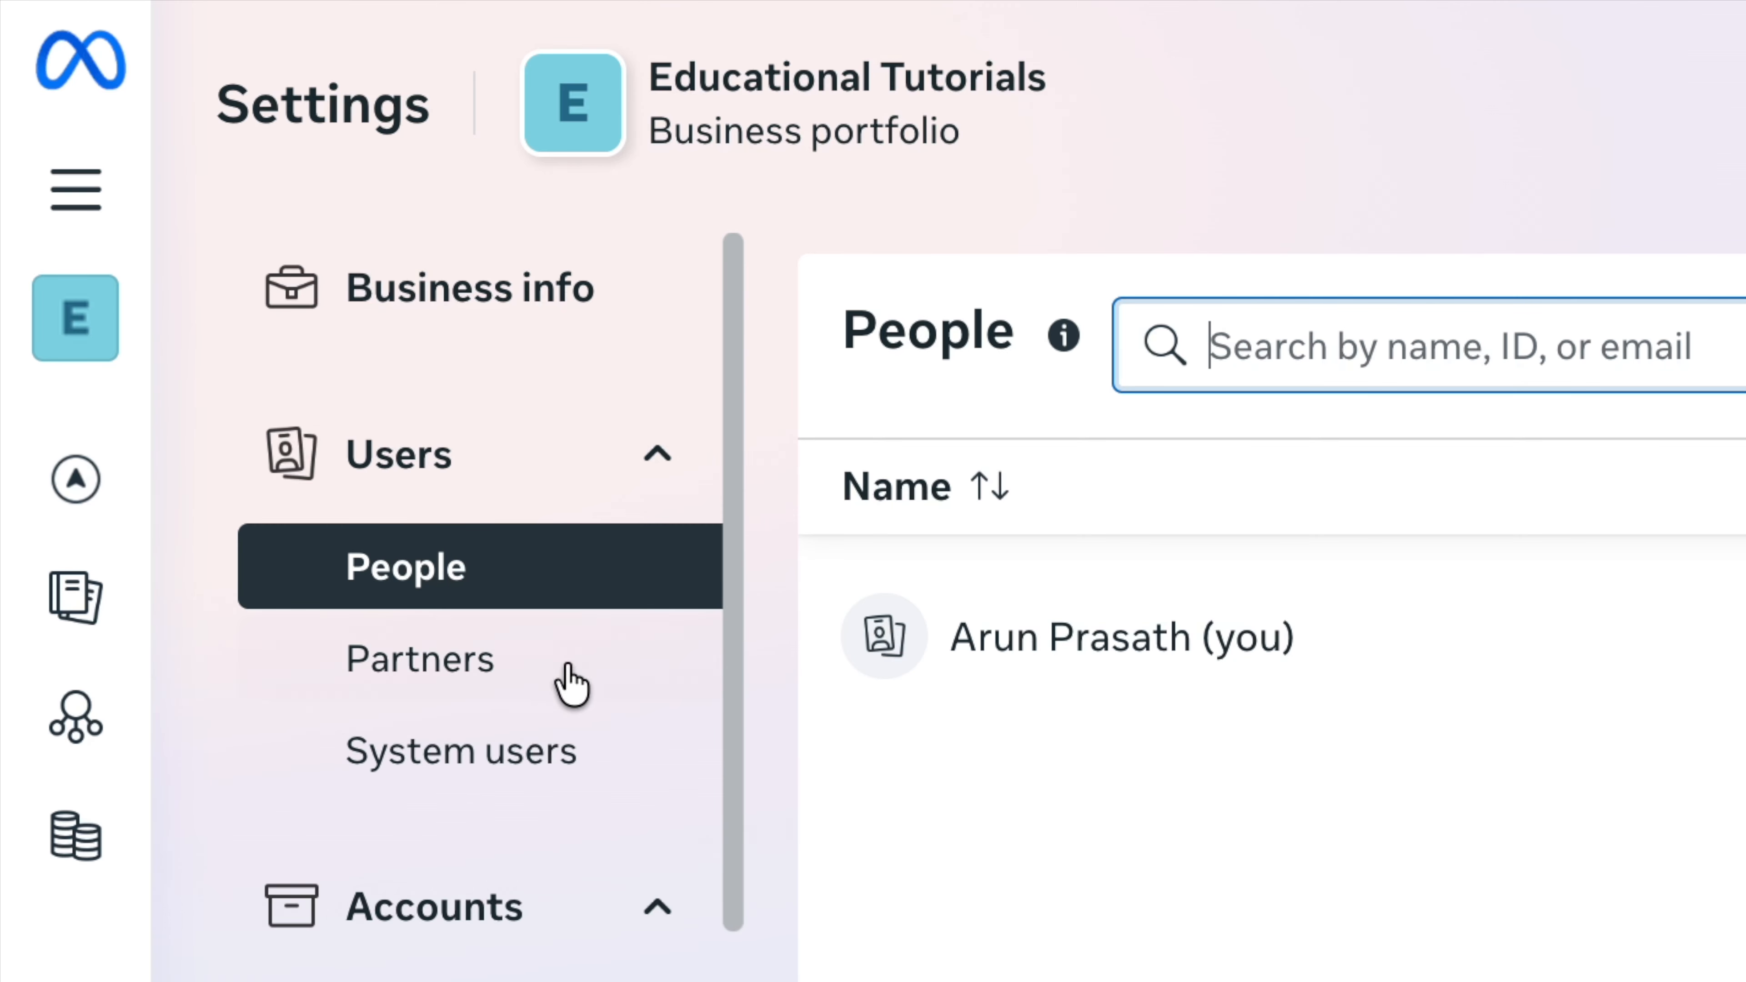
Start adding a system user to the business portfolio and accept the non-discrimination policy
left_click(586, 749)
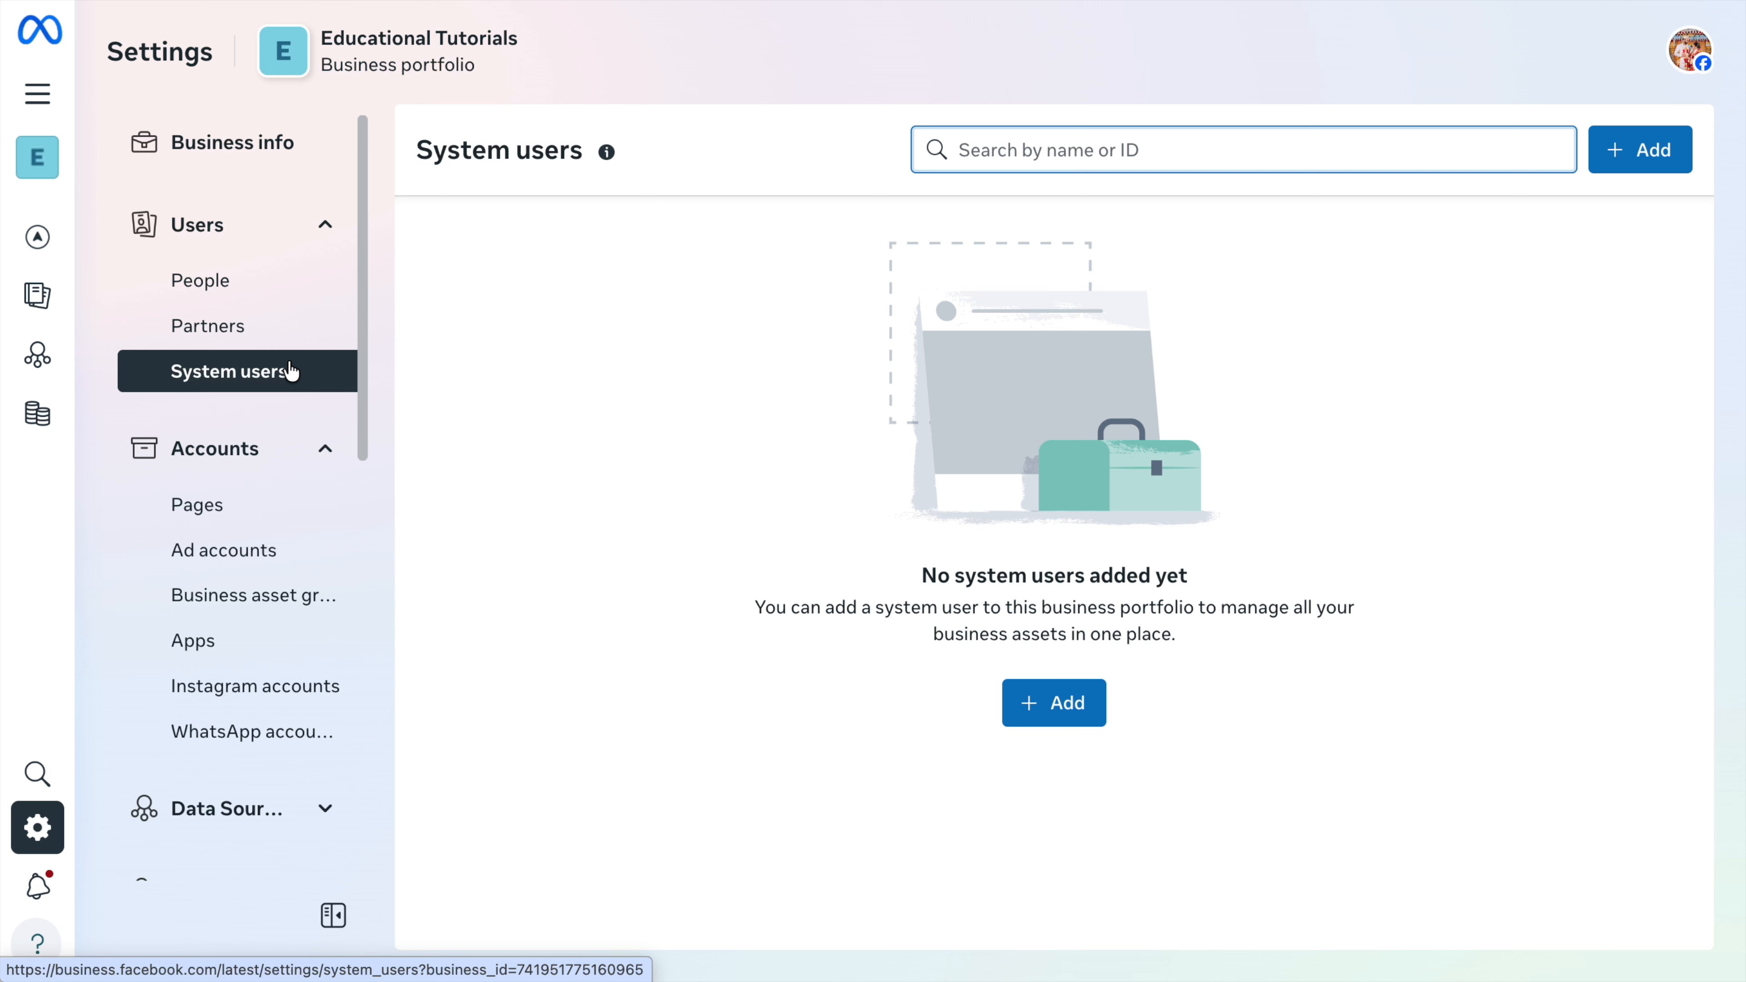
left_click(1052, 715)
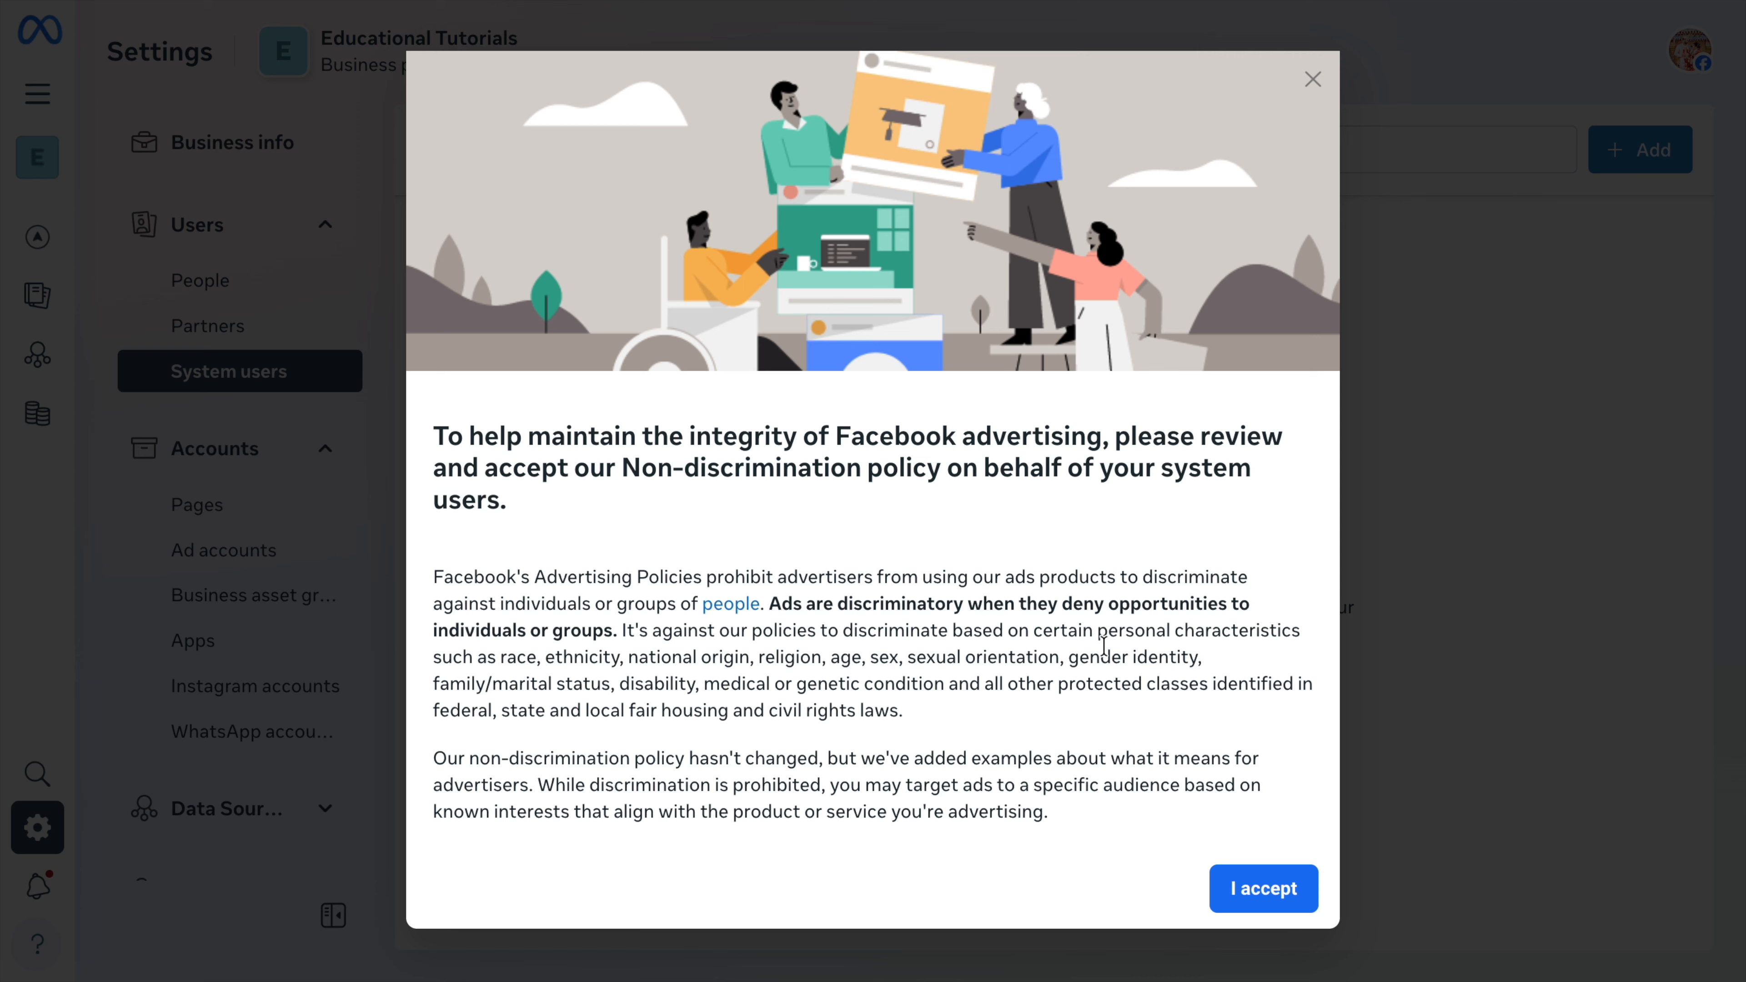
left_click(1303, 889)
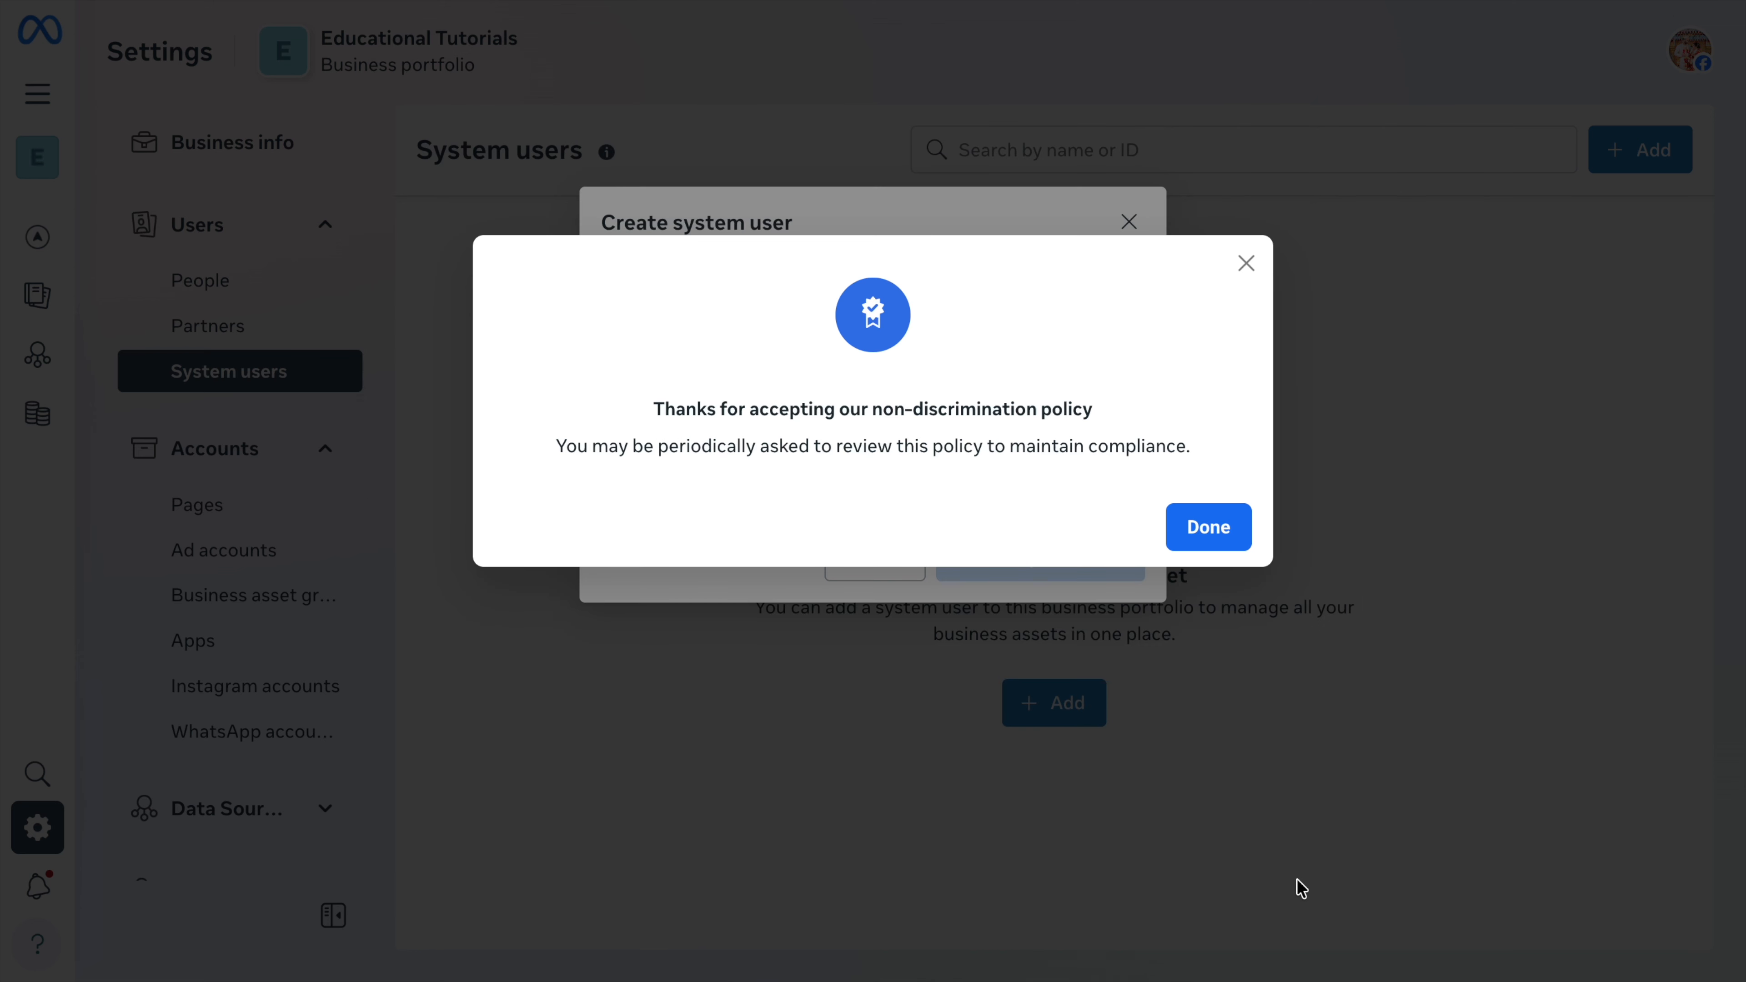
left_click(1231, 536)
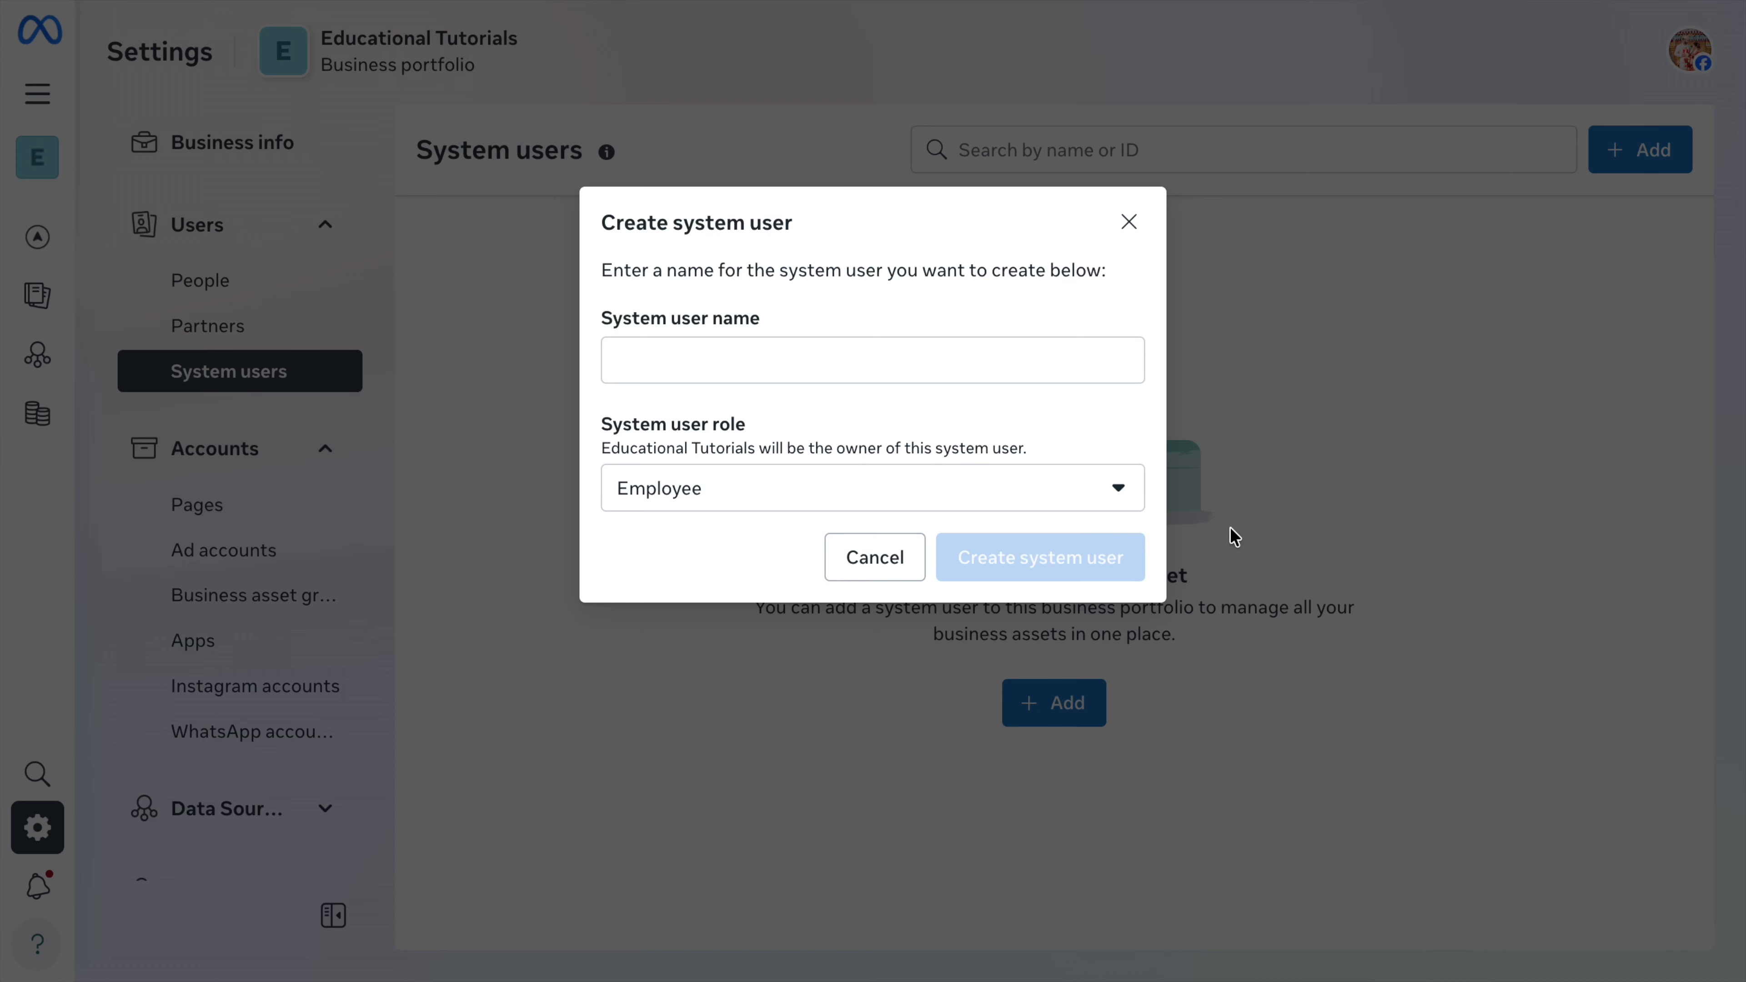
Create the system user with the chosen user name and the Admin role
left_click(873, 361)
type("prasath")
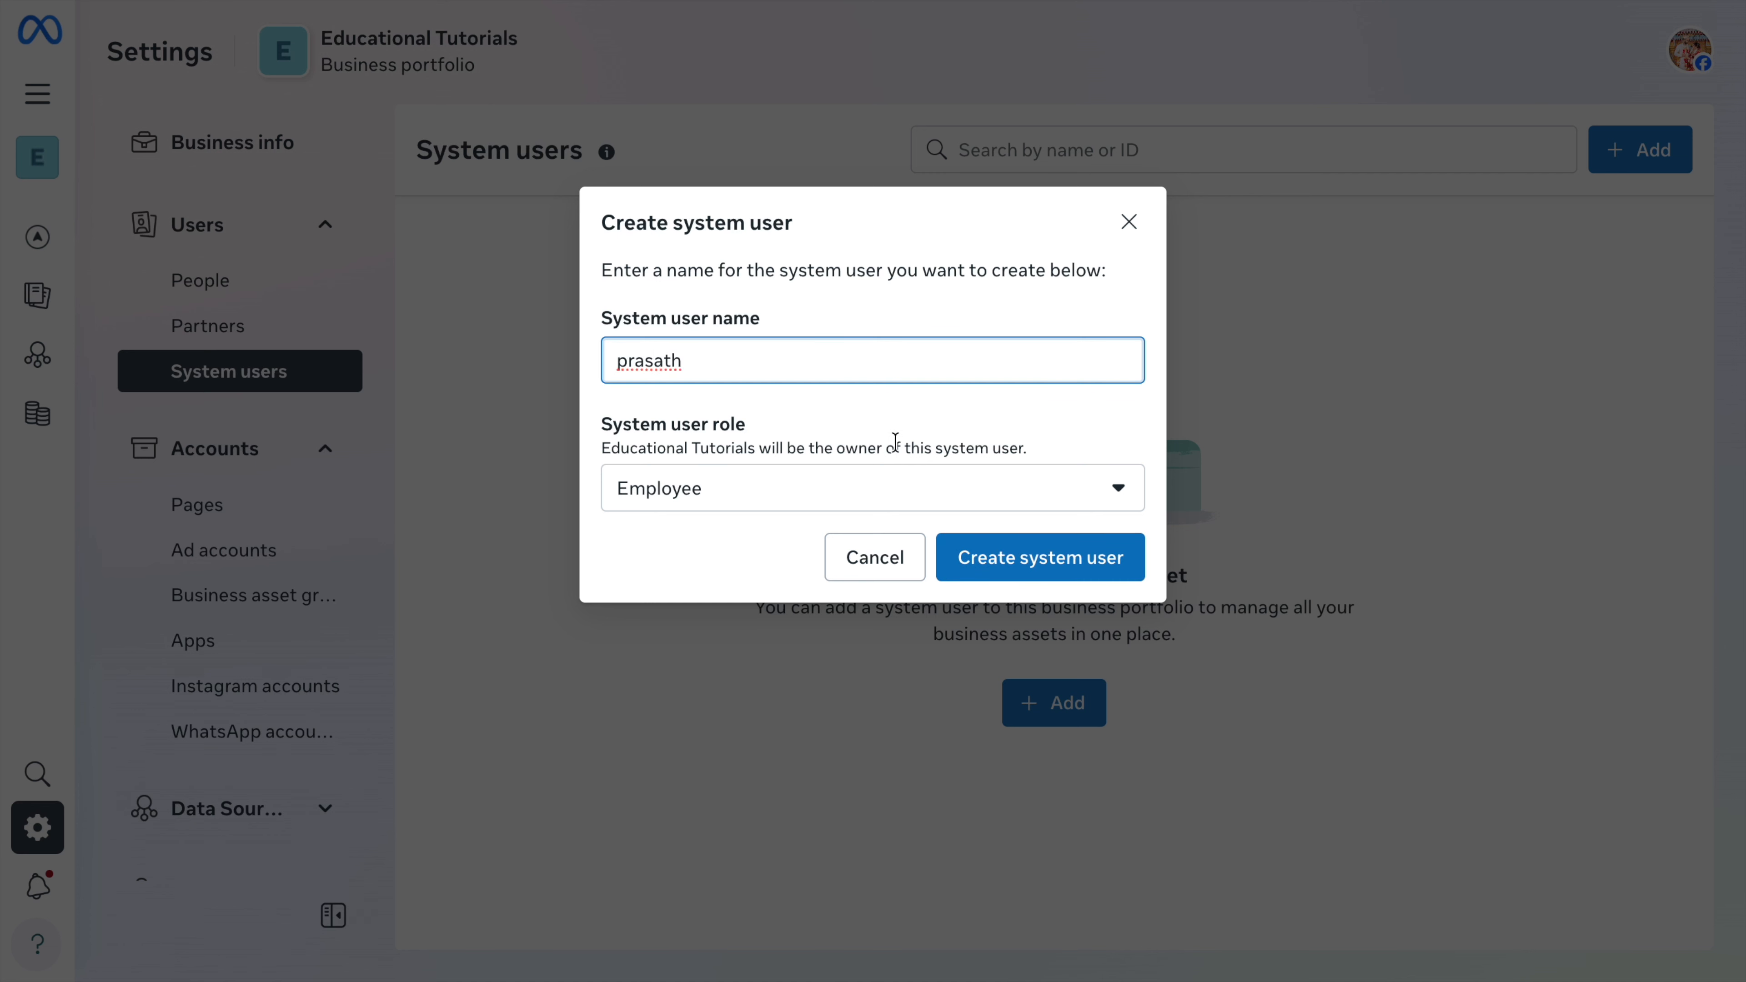
left_click(811, 487)
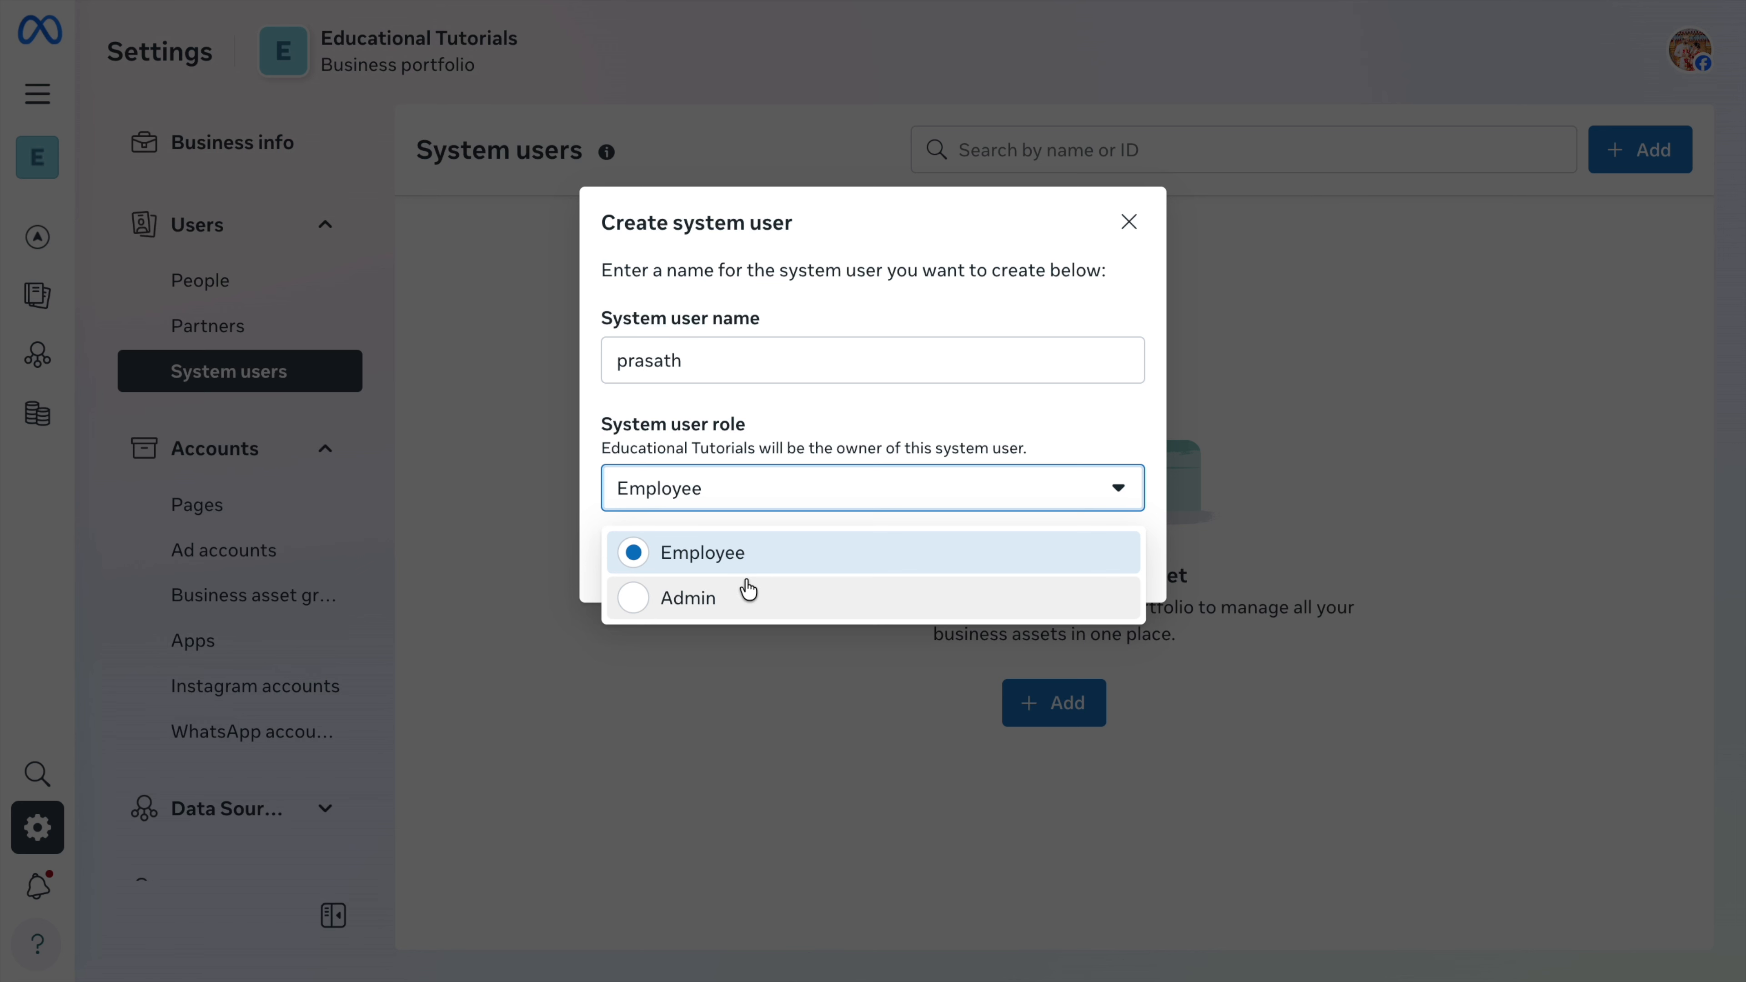
left_click(710, 599)
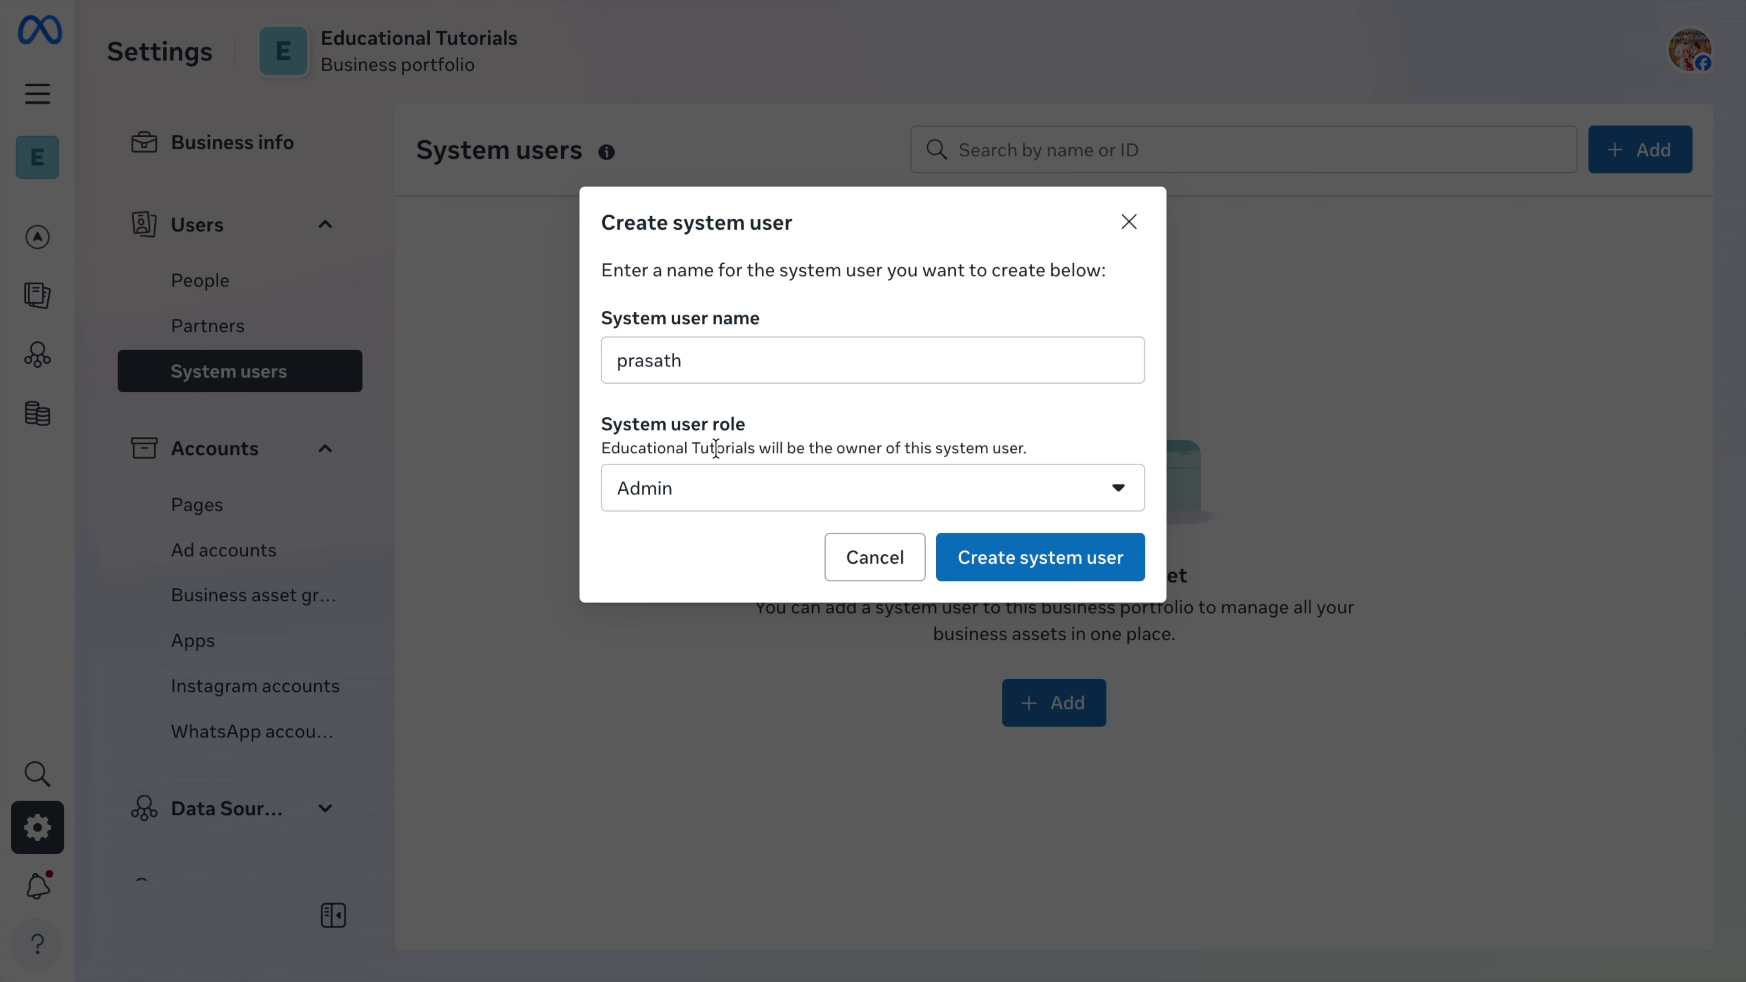
left_click(1053, 571)
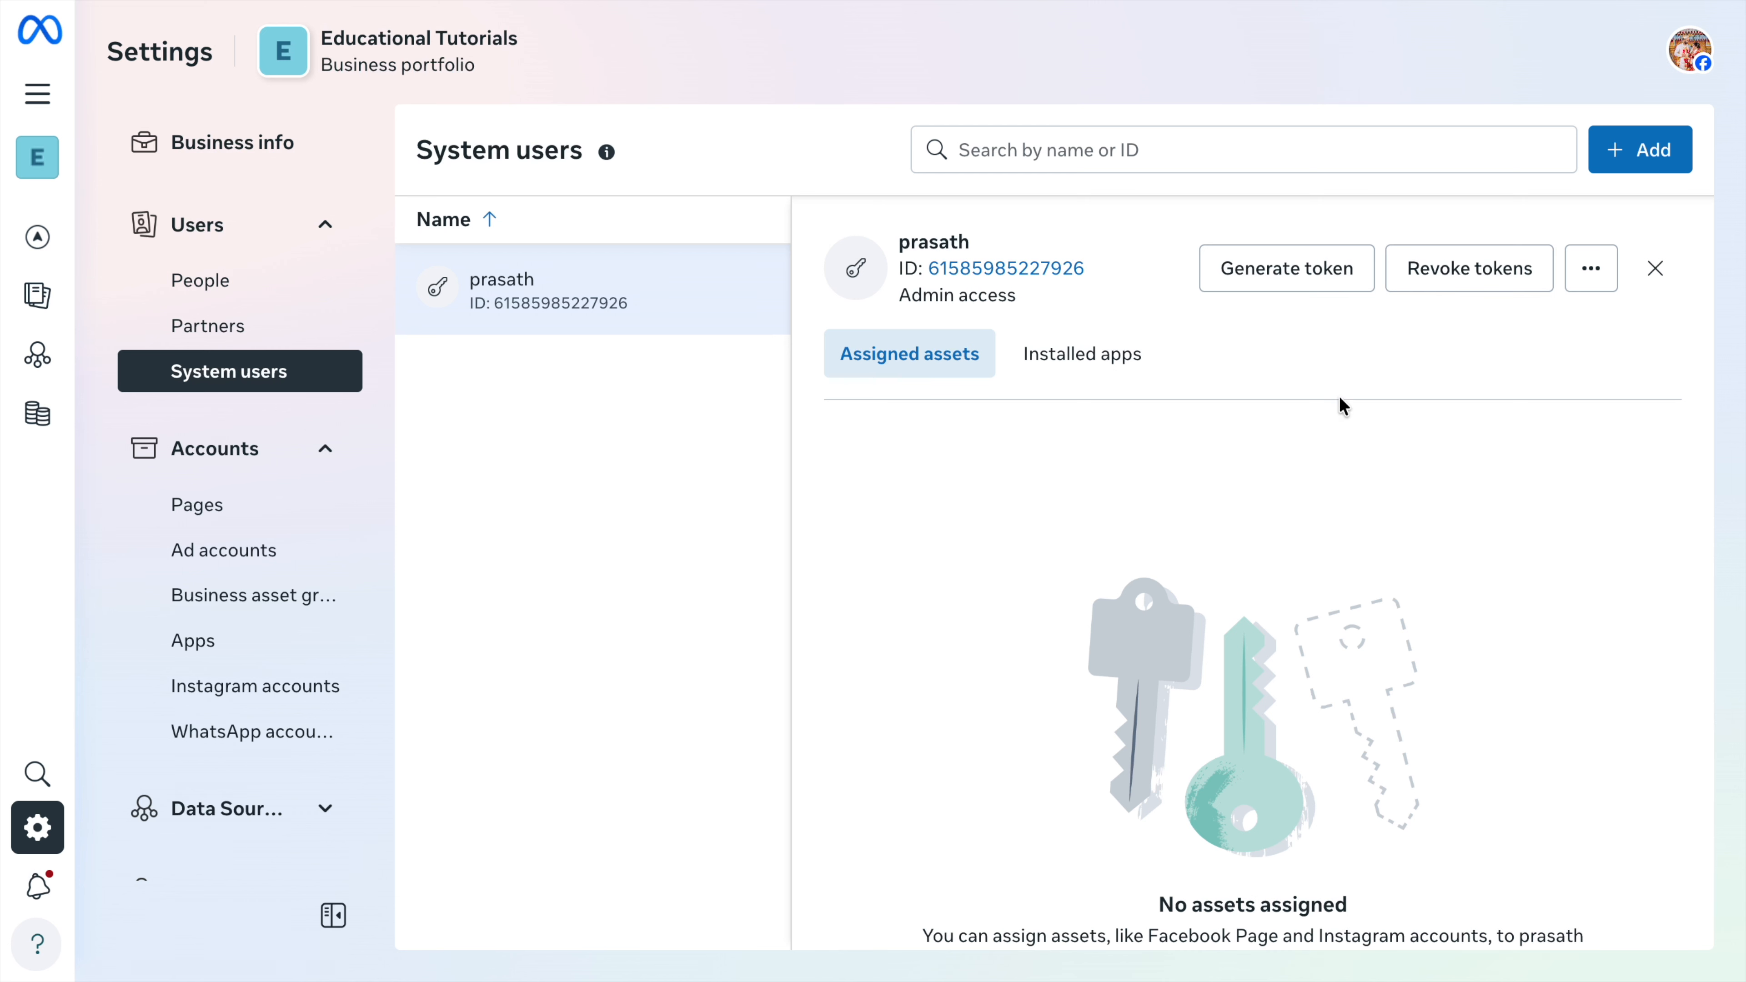
Try to generate a token for the system user with the Tutorial Setup app and a 60-day expiration
left_click(1331, 283)
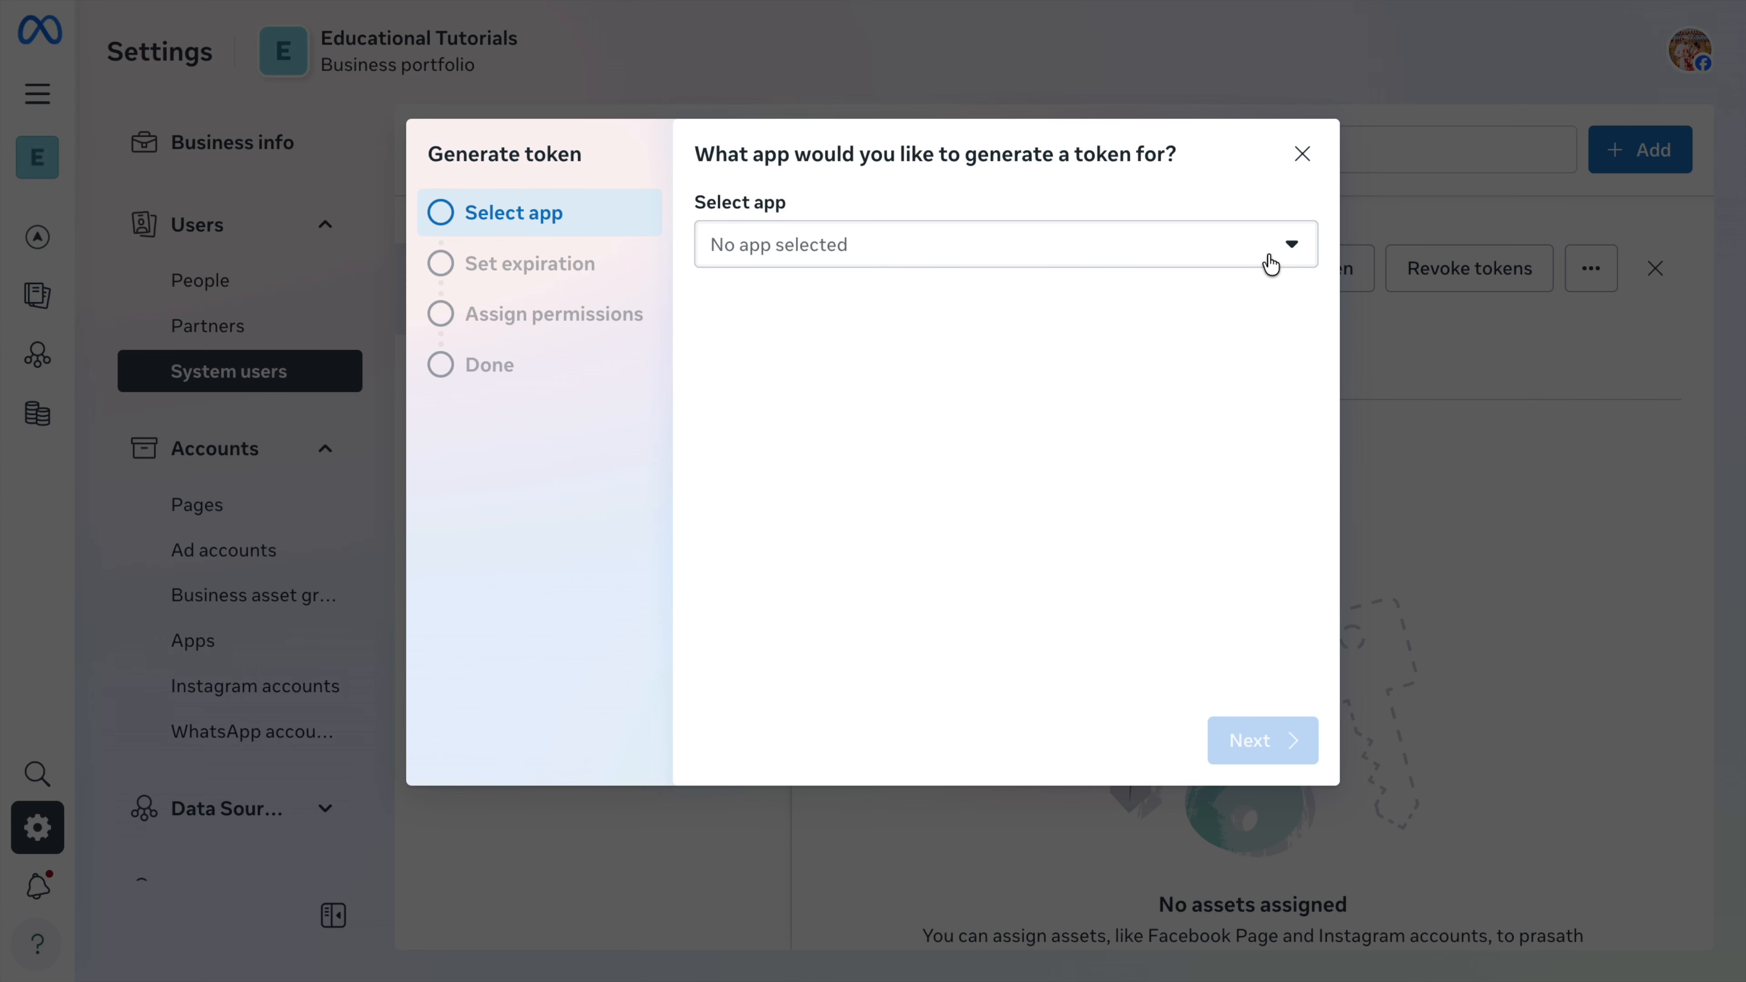
left_click(1271, 255)
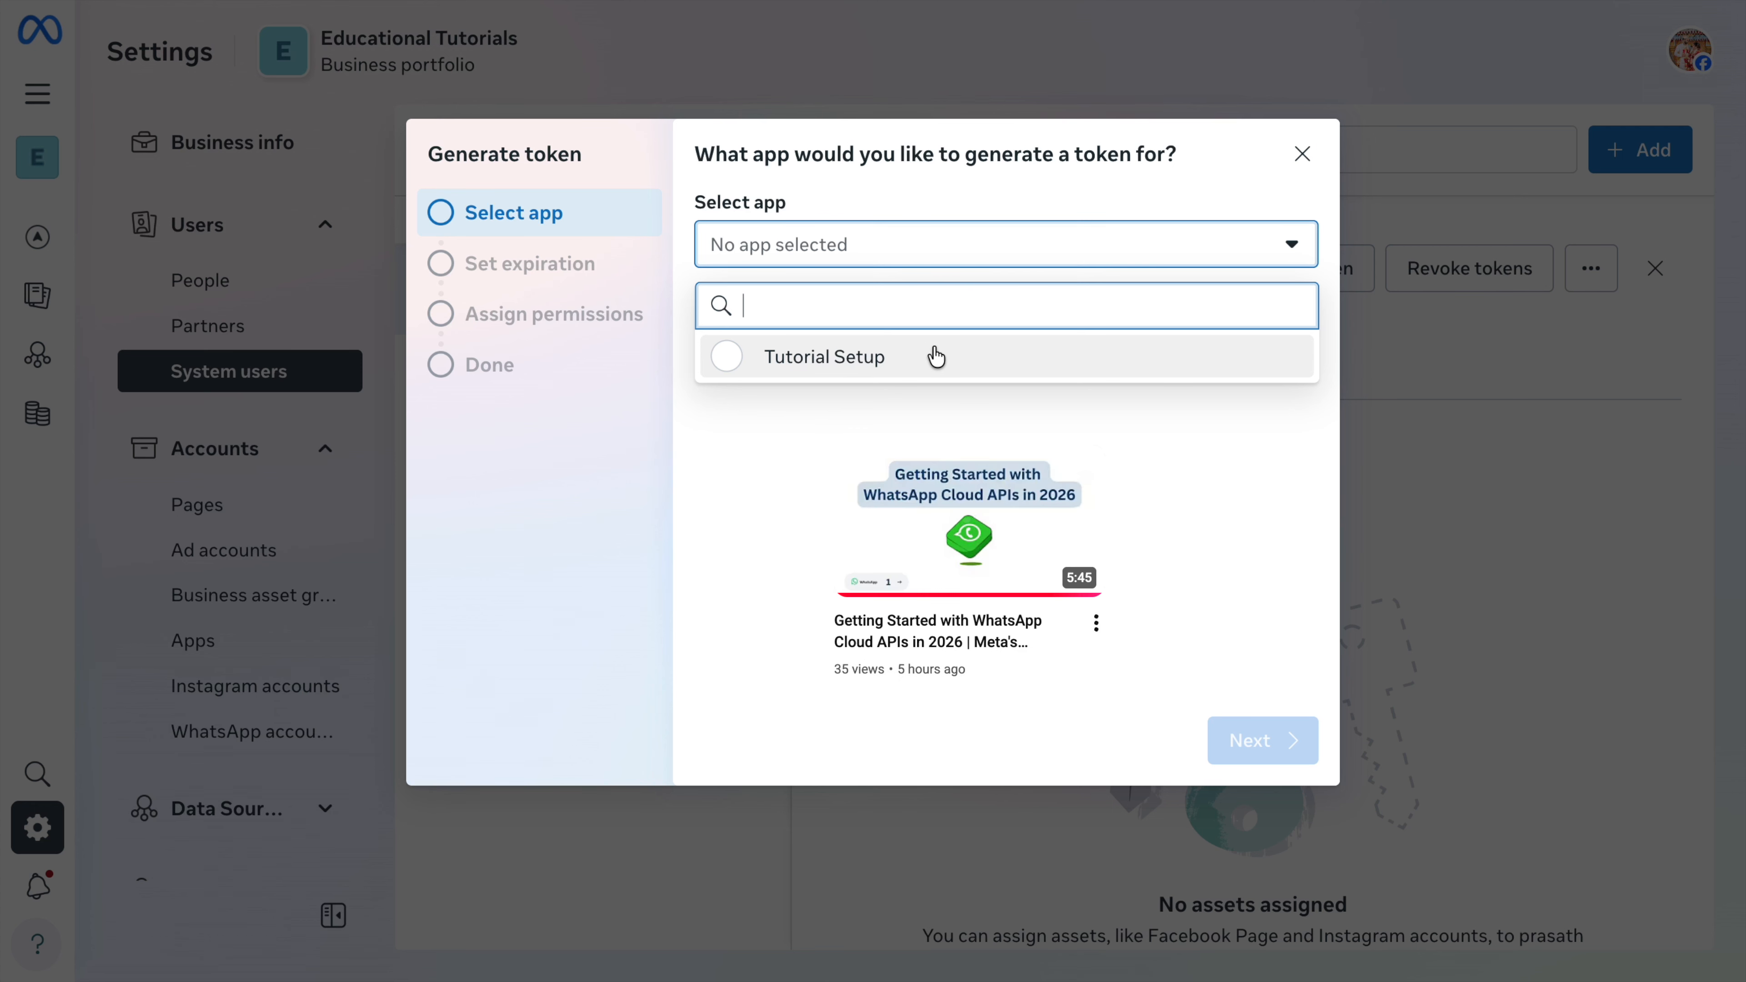
left_click(936, 357)
left_click(1275, 741)
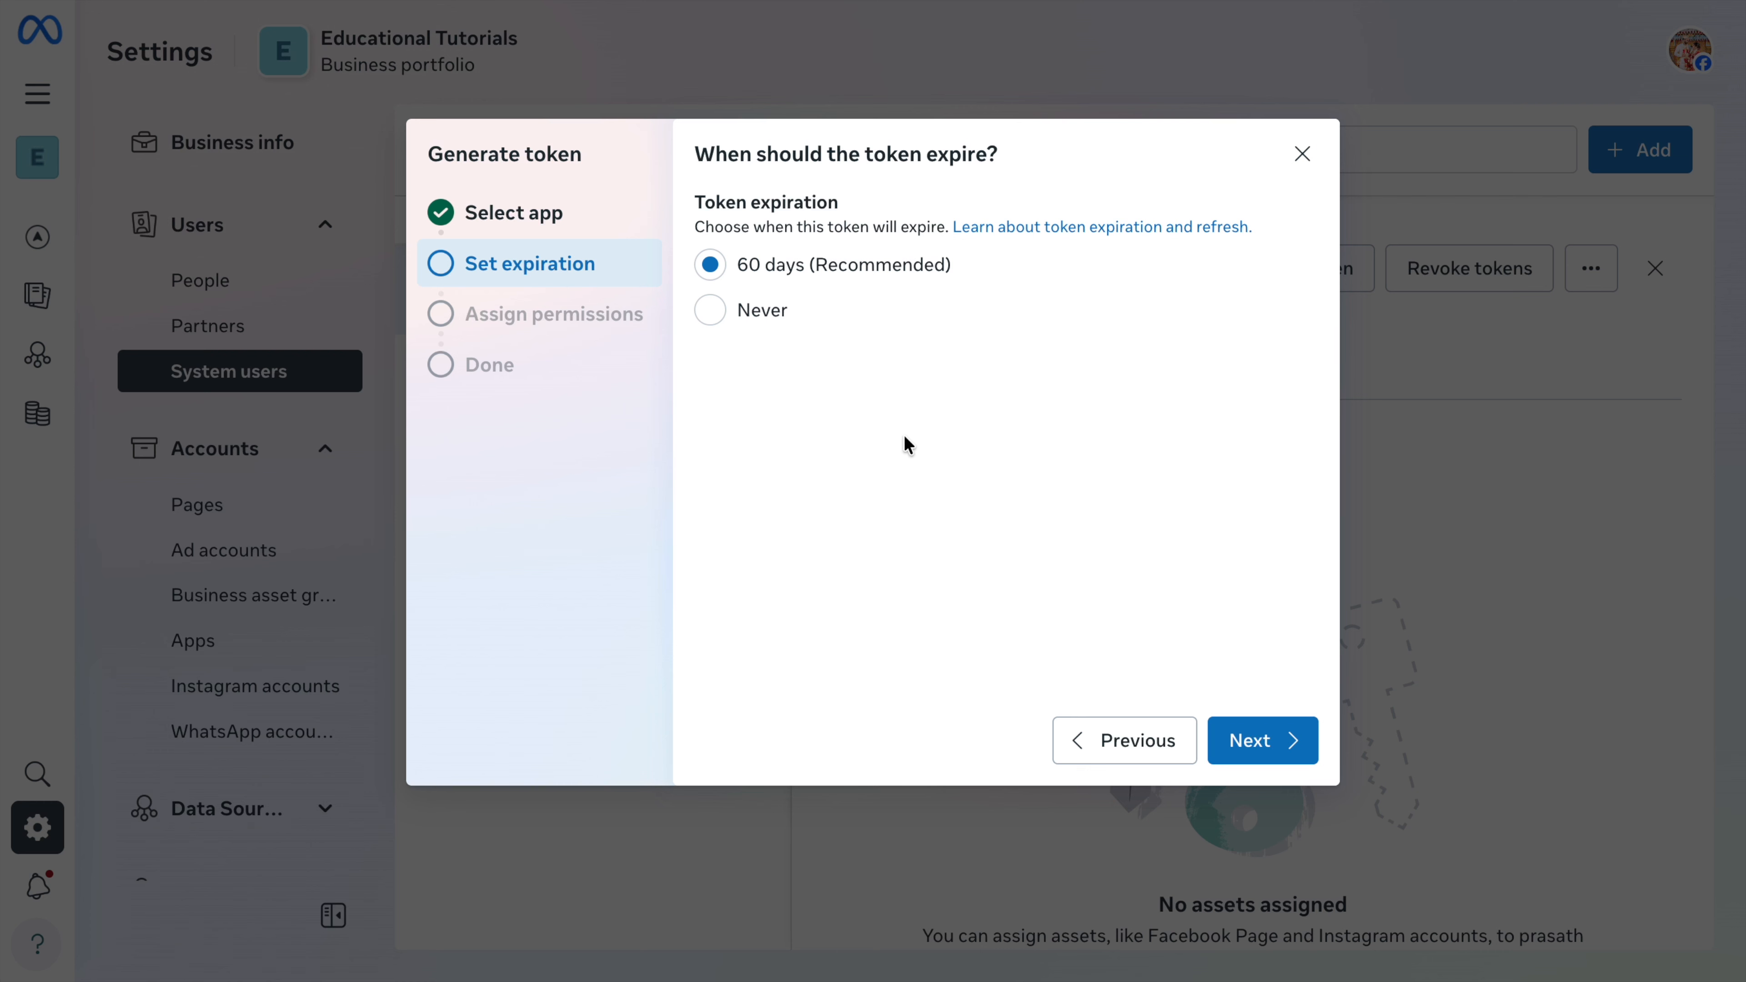
left_click(1280, 752)
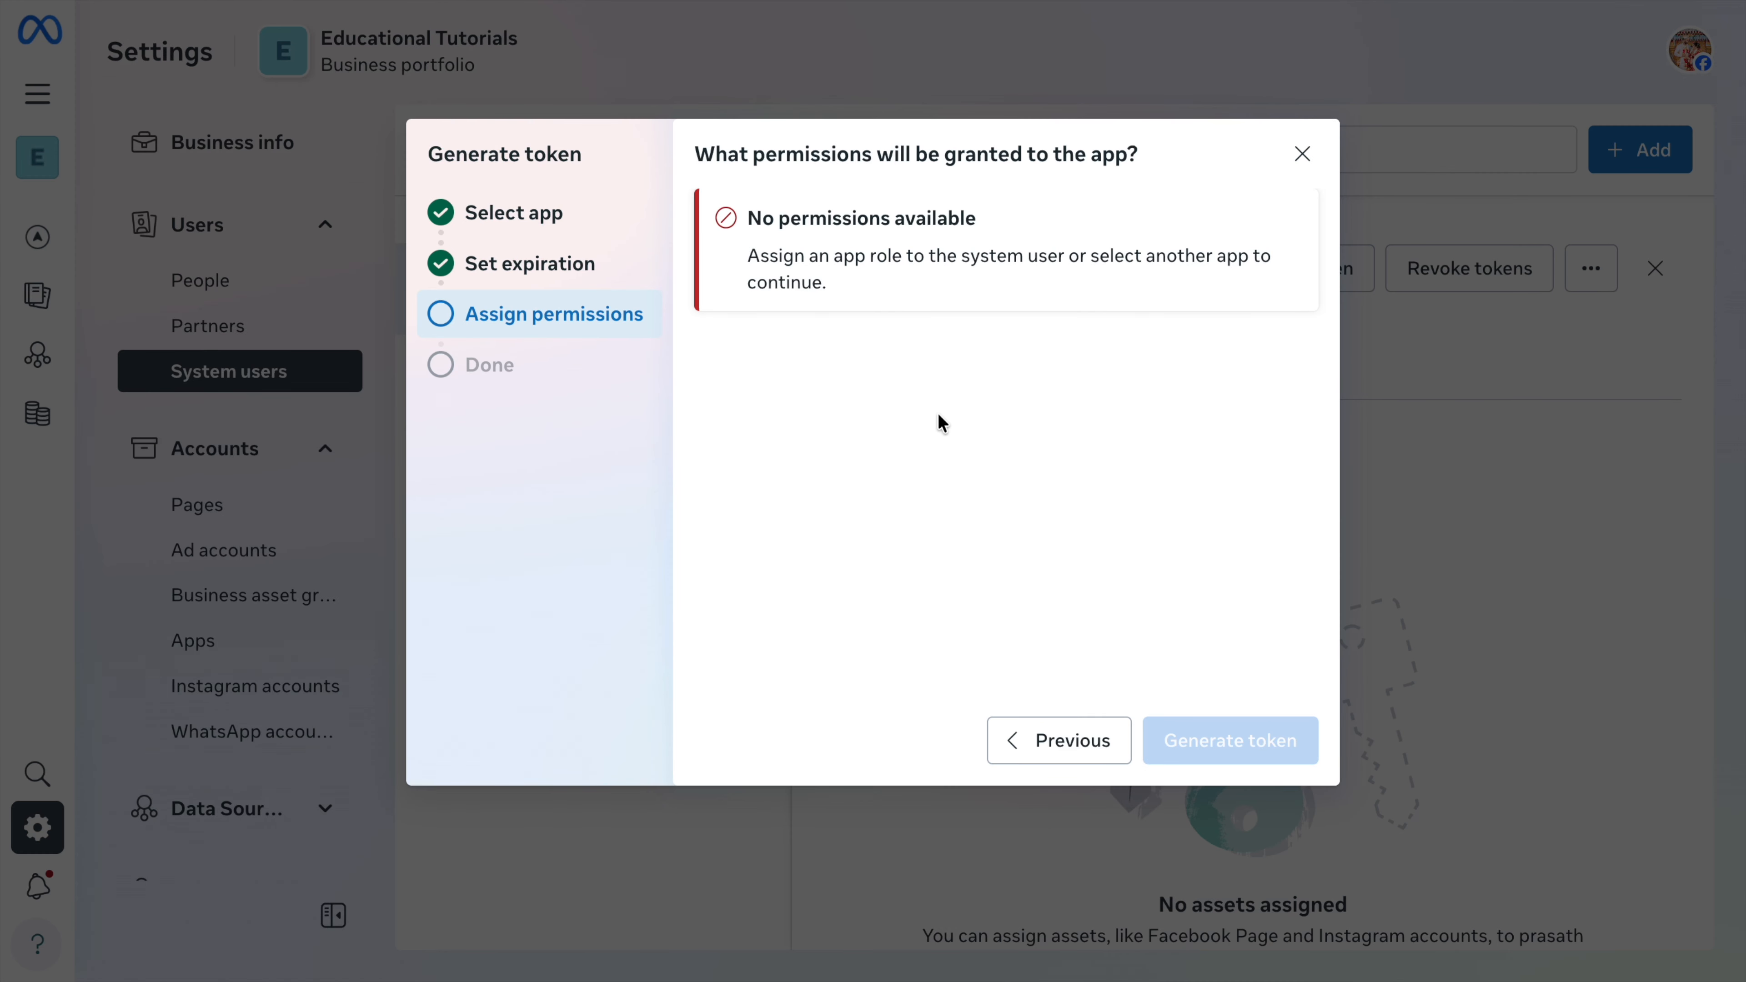
left_click(1302, 153)
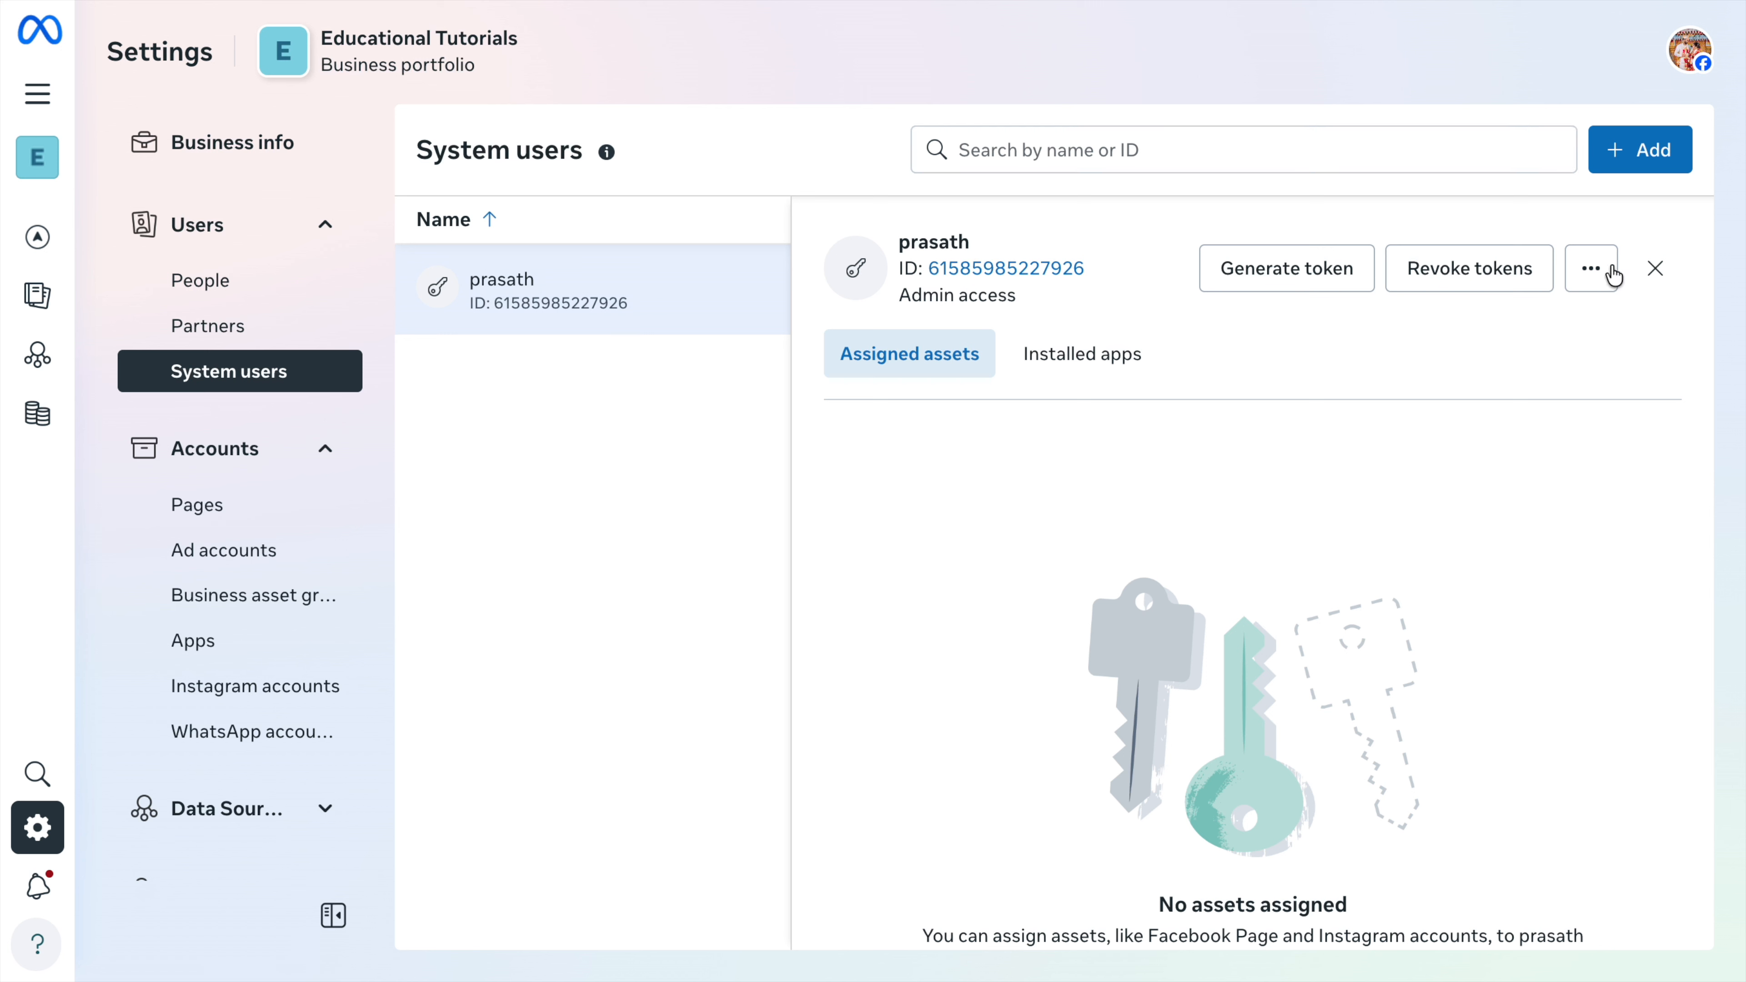
Assign the Tutorial Setup app to the system user with full control through the Manage app permission
left_click(1600, 277)
left_click(1612, 389)
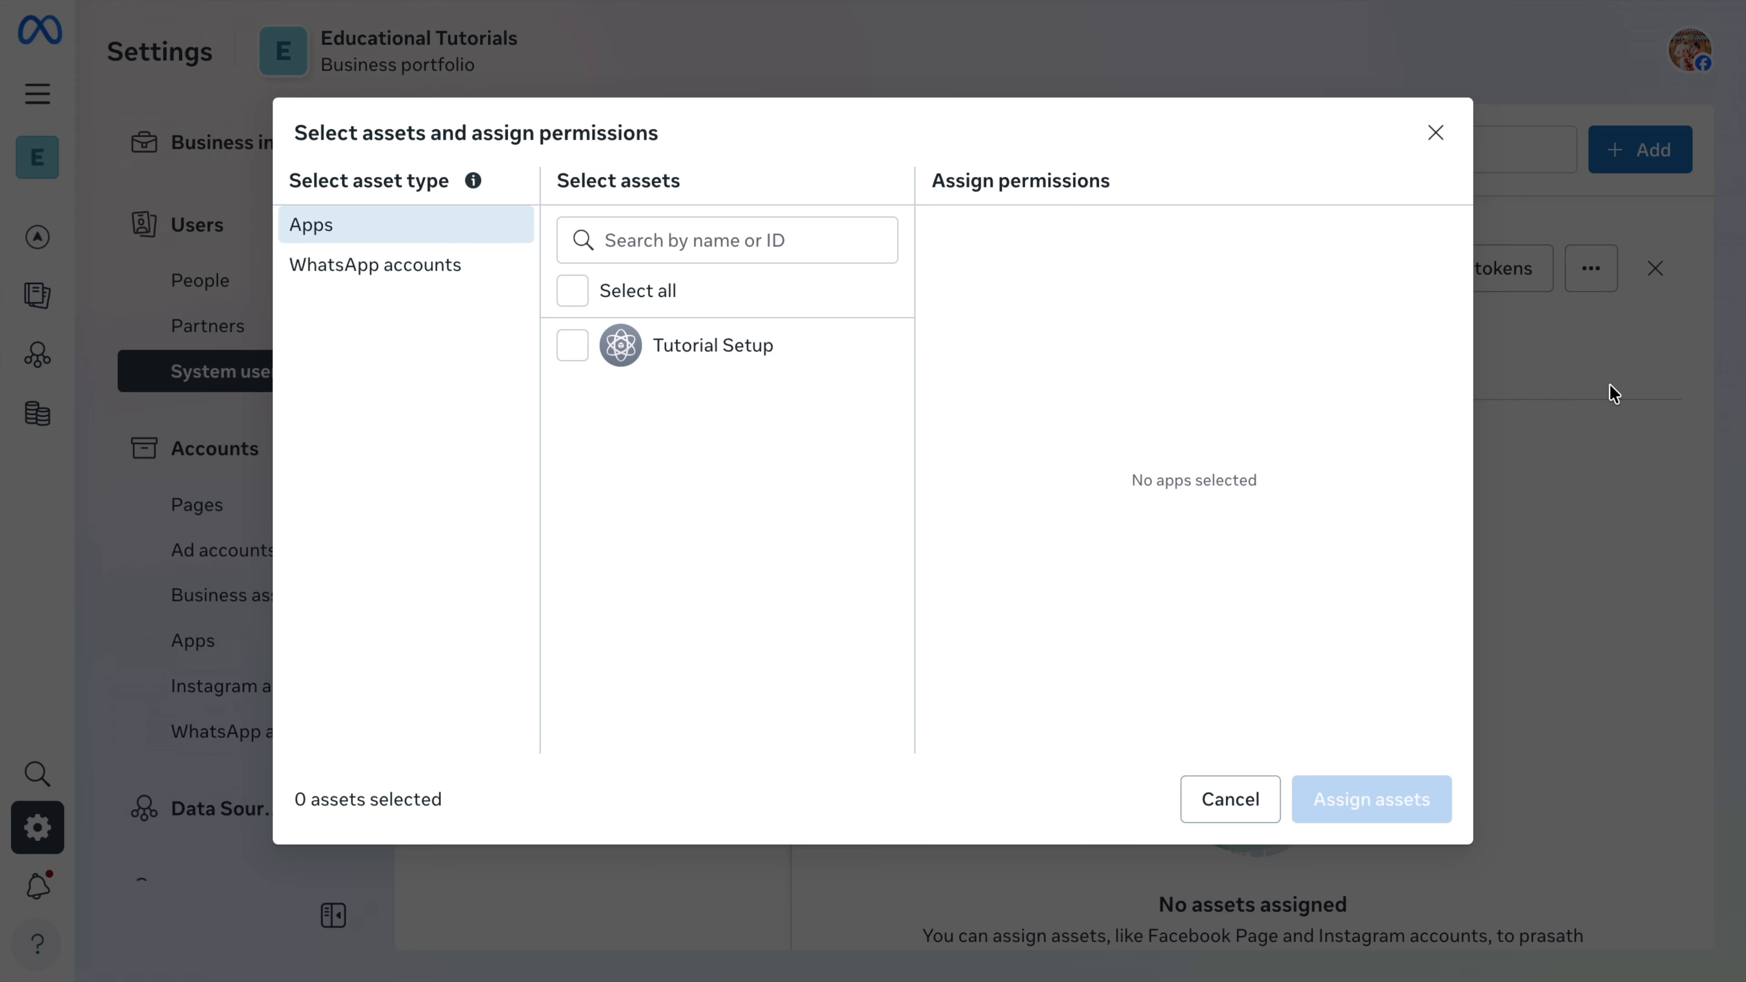
left_click(639, 357)
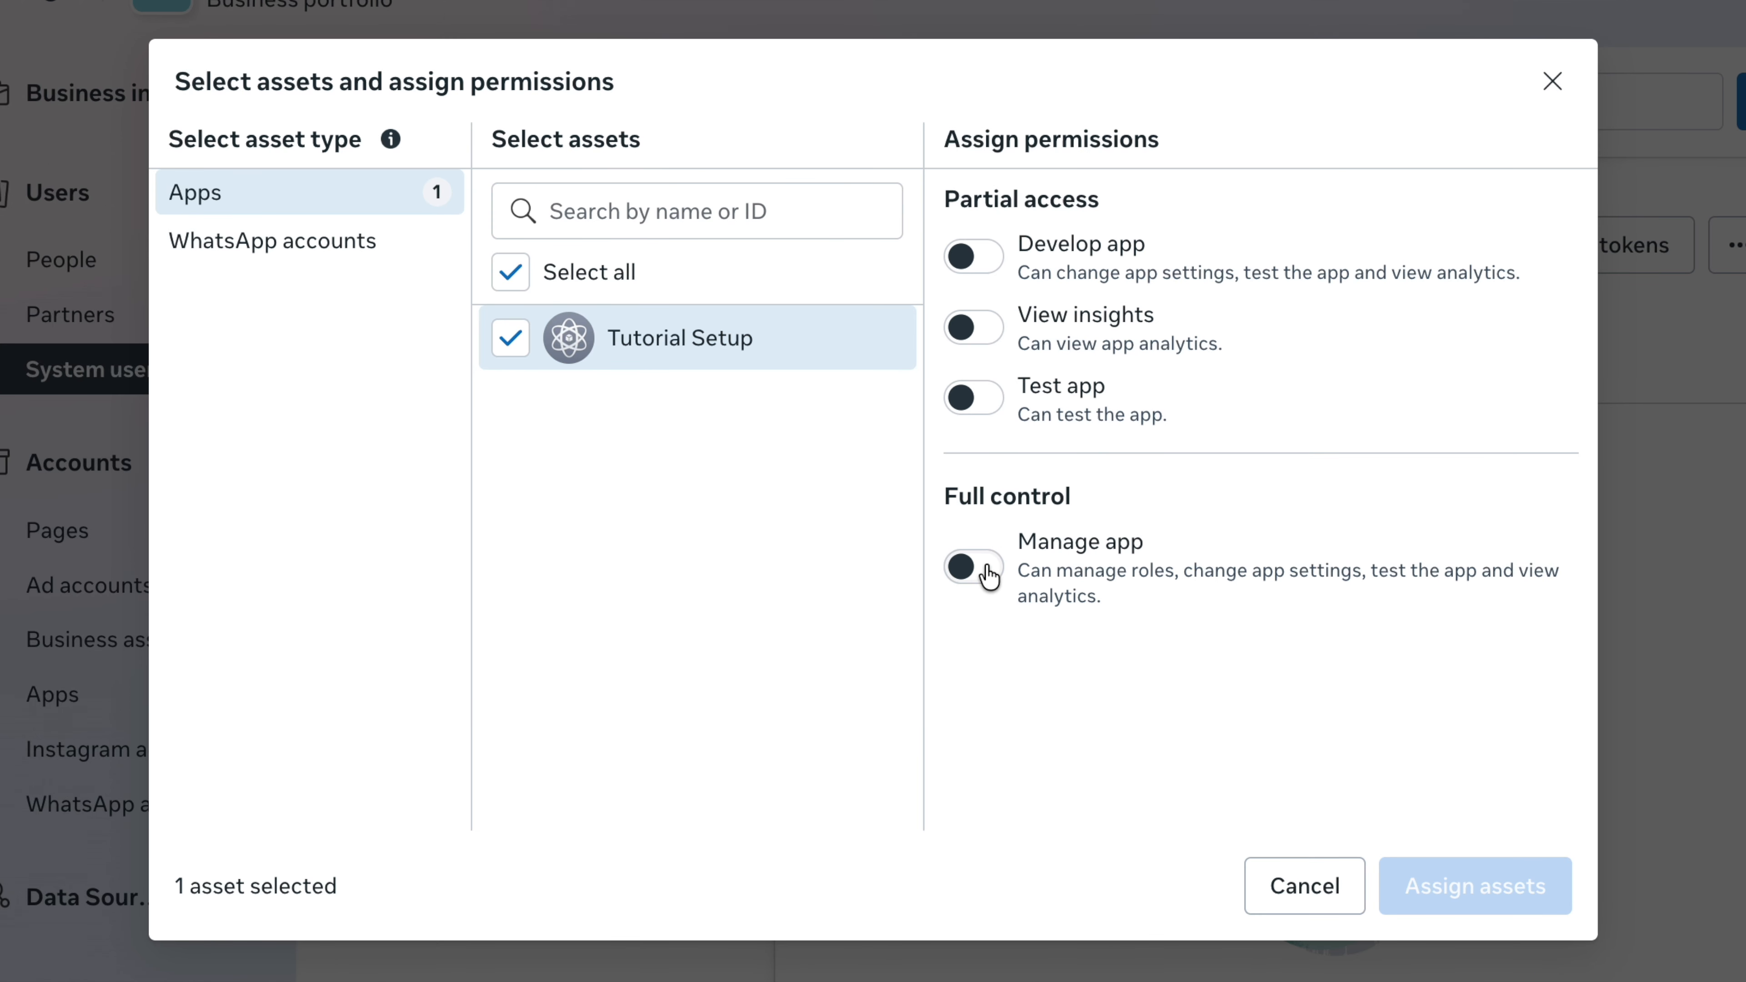
left_click(973, 567)
left_click(1522, 889)
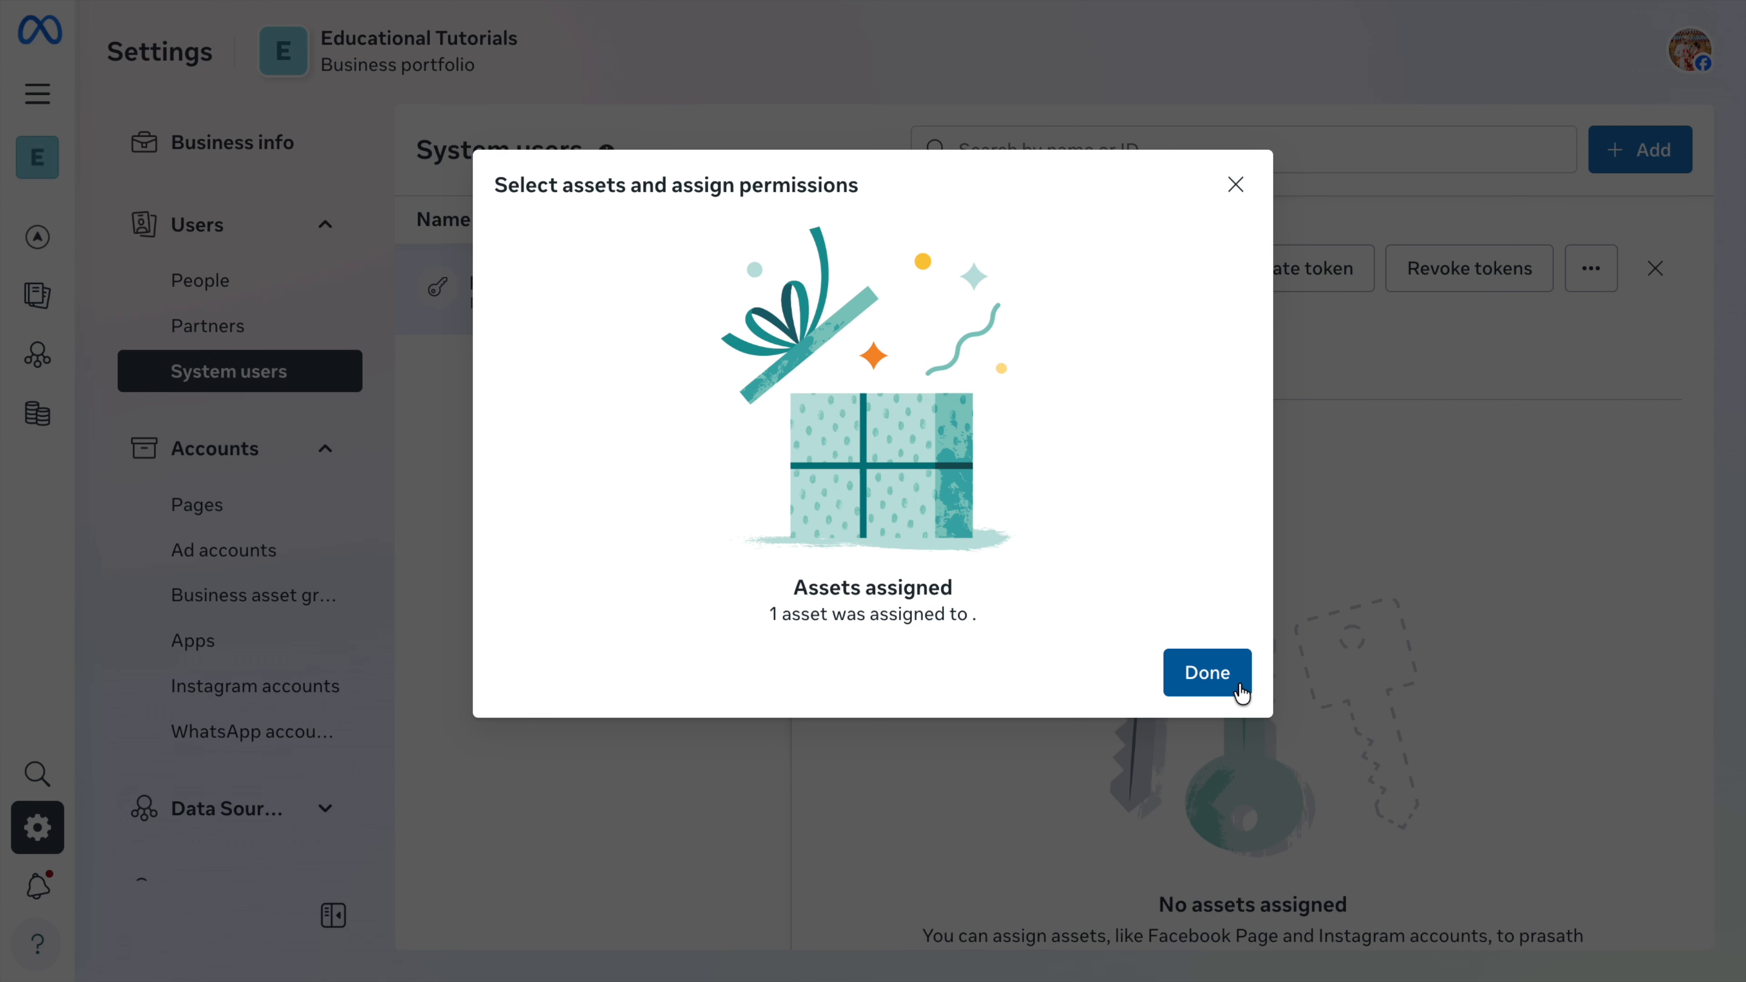
left_click(1241, 693)
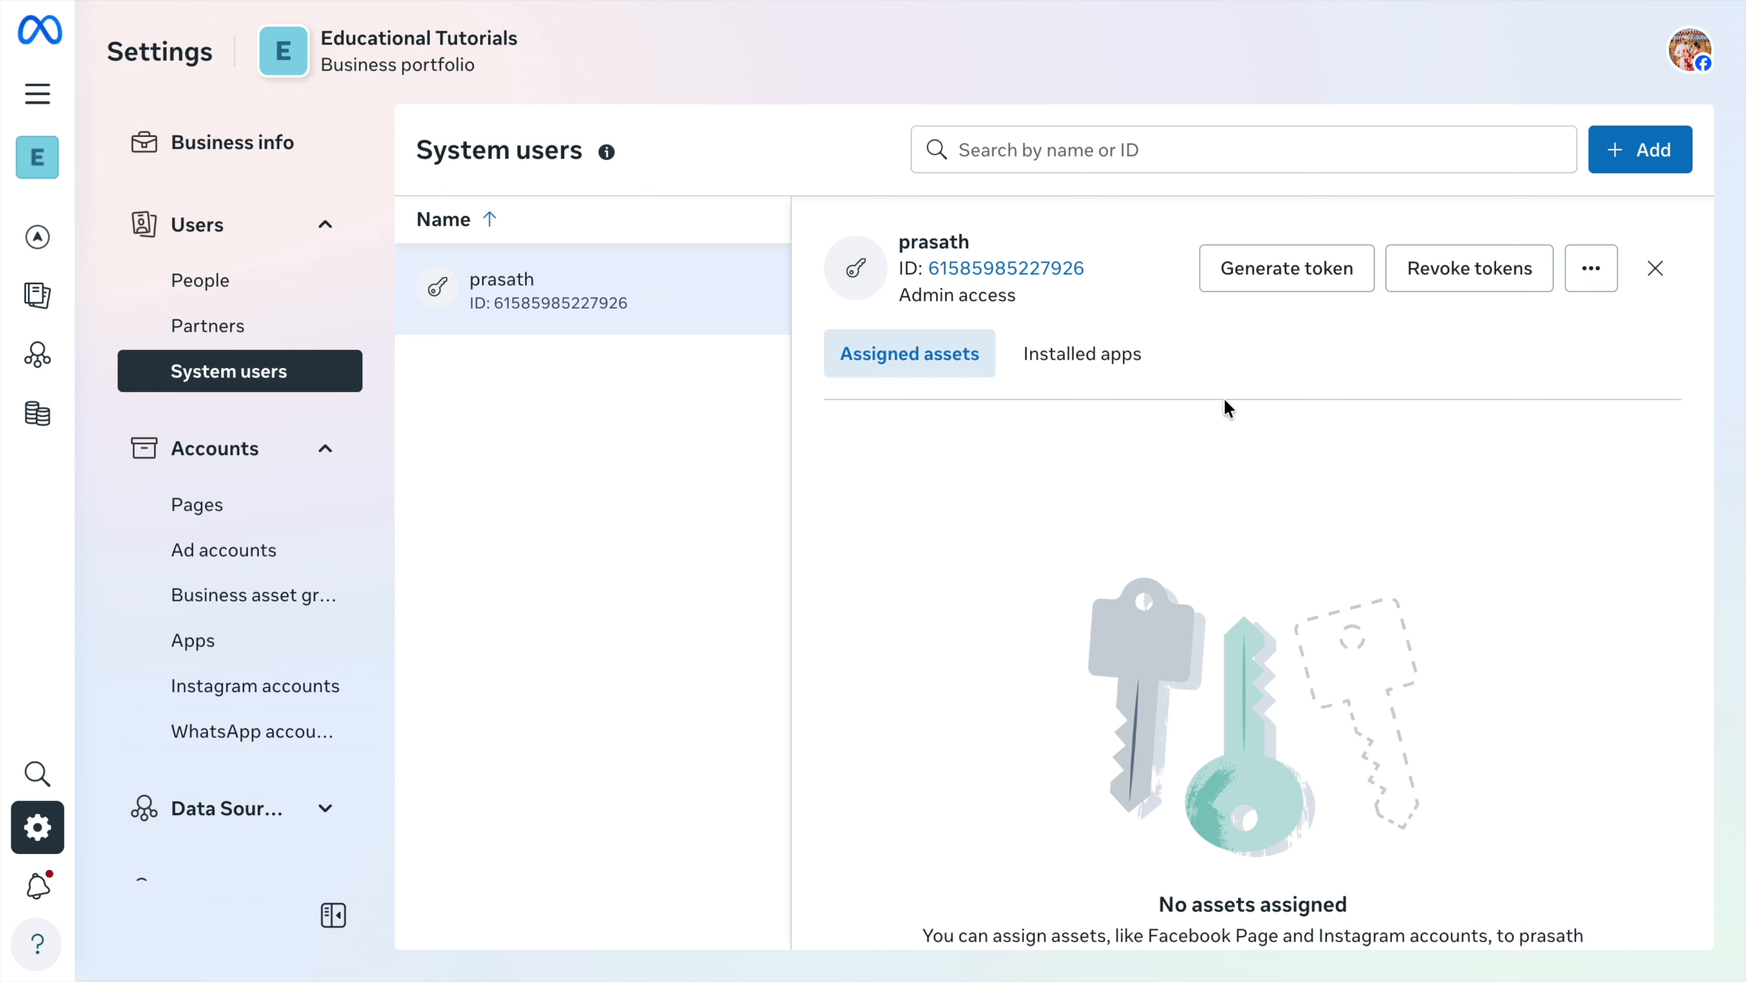
Retry generating the system user's 60-day token for the Tutorial Setup app after the asset assignment
left_click(1295, 282)
left_click(1228, 238)
left_click(1026, 368)
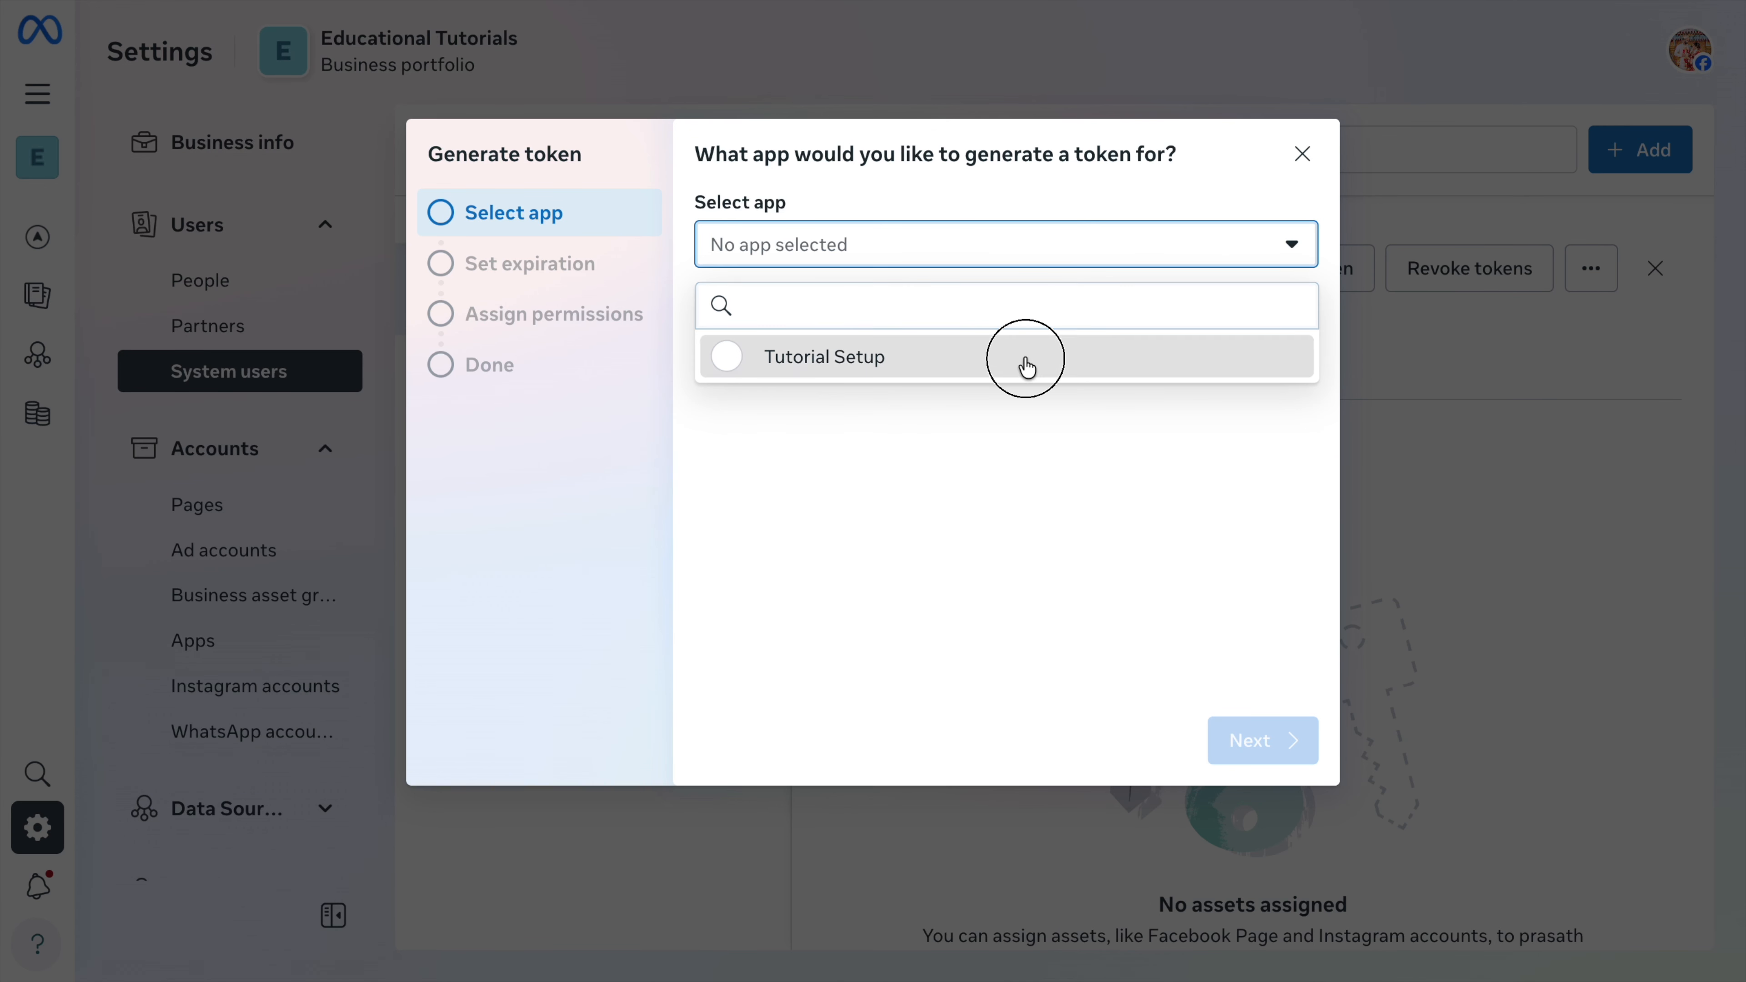
left_click(1267, 750)
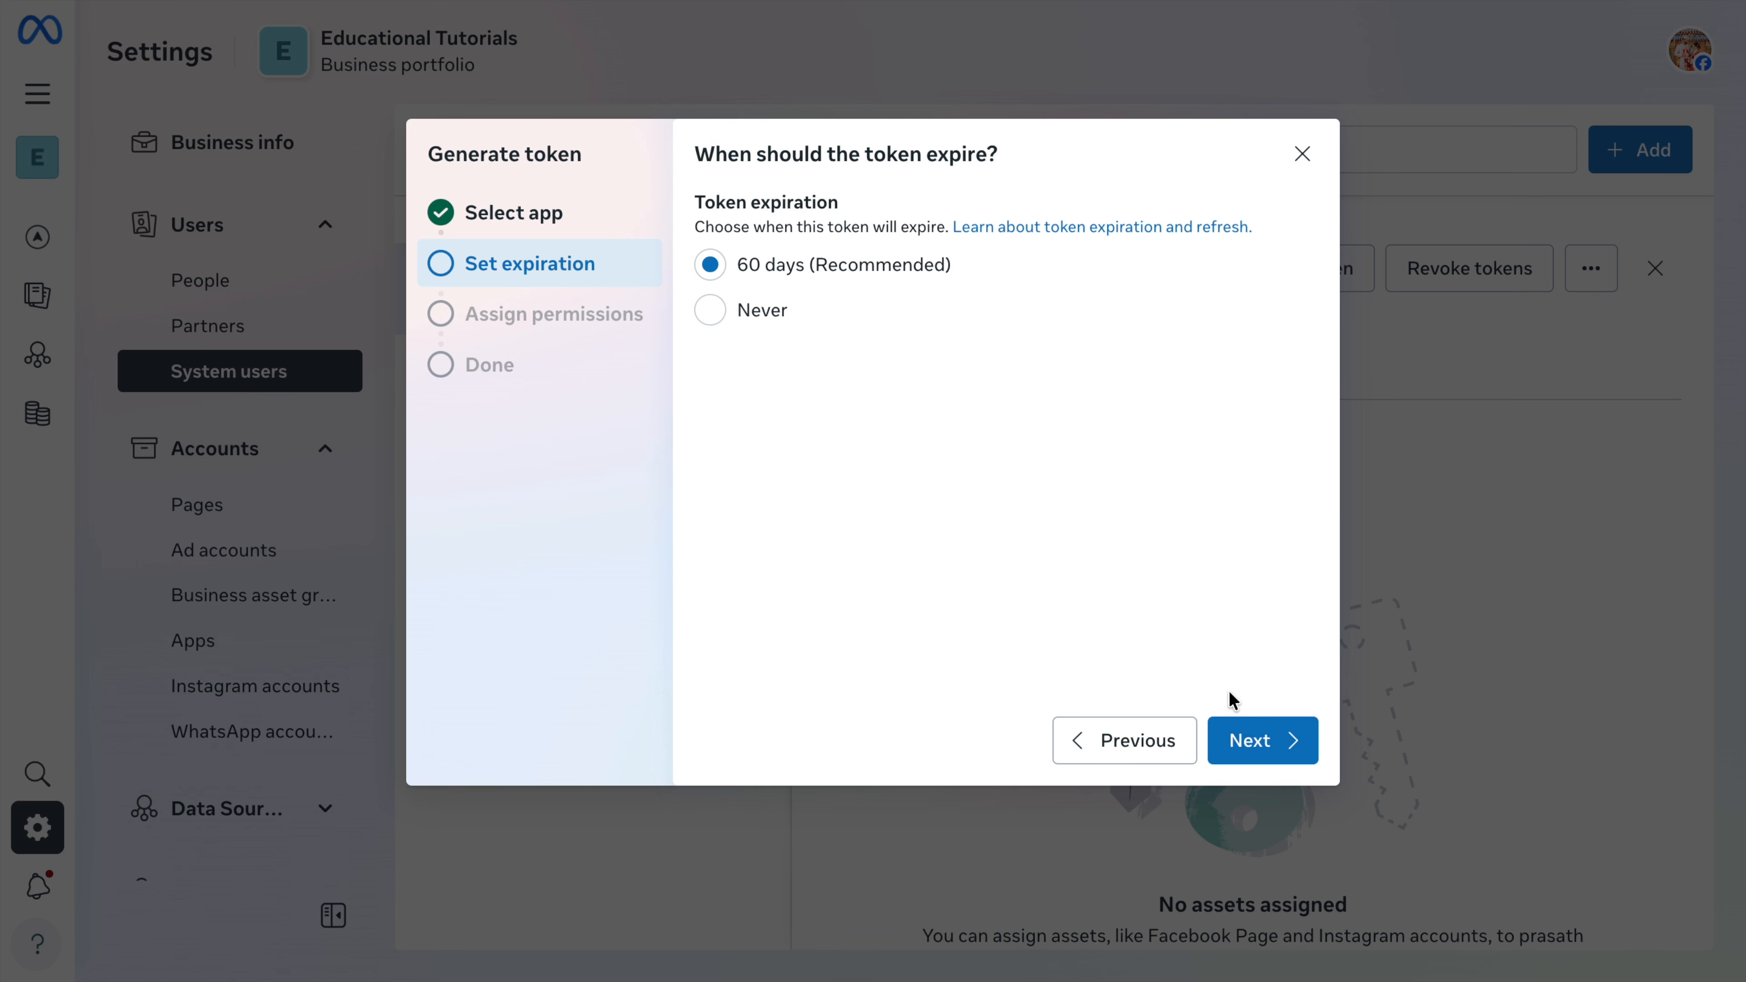
left_click(1265, 745)
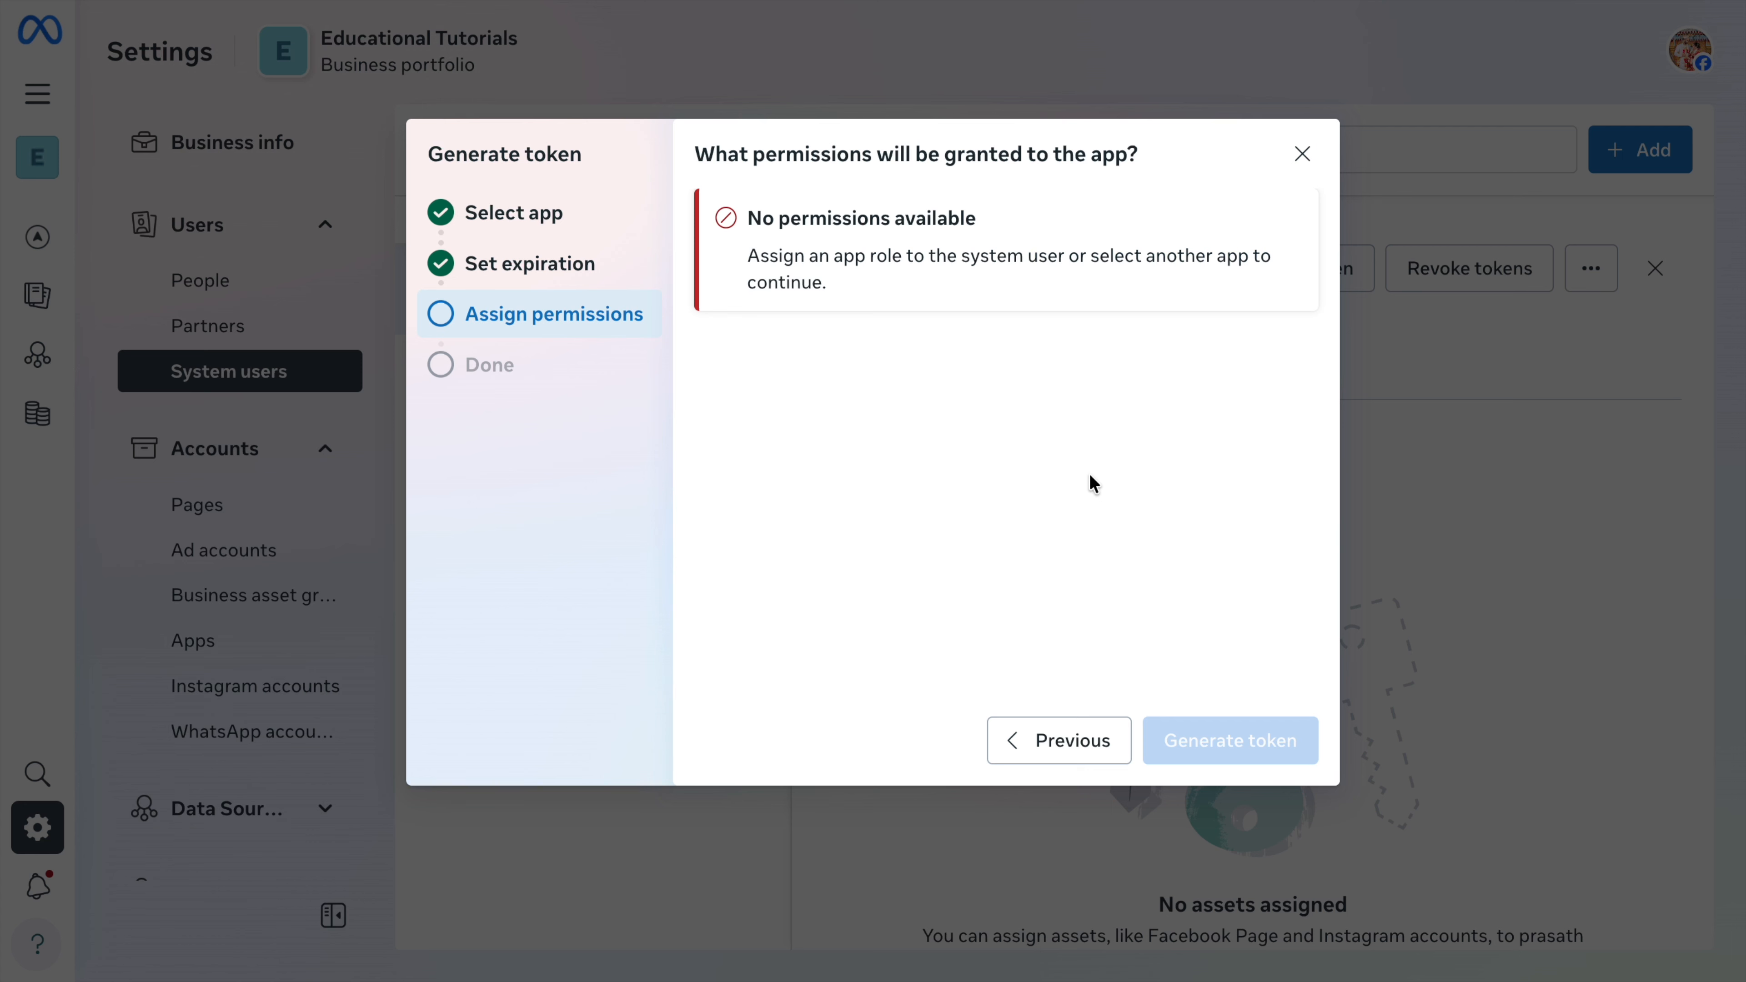
left_click(1301, 153)
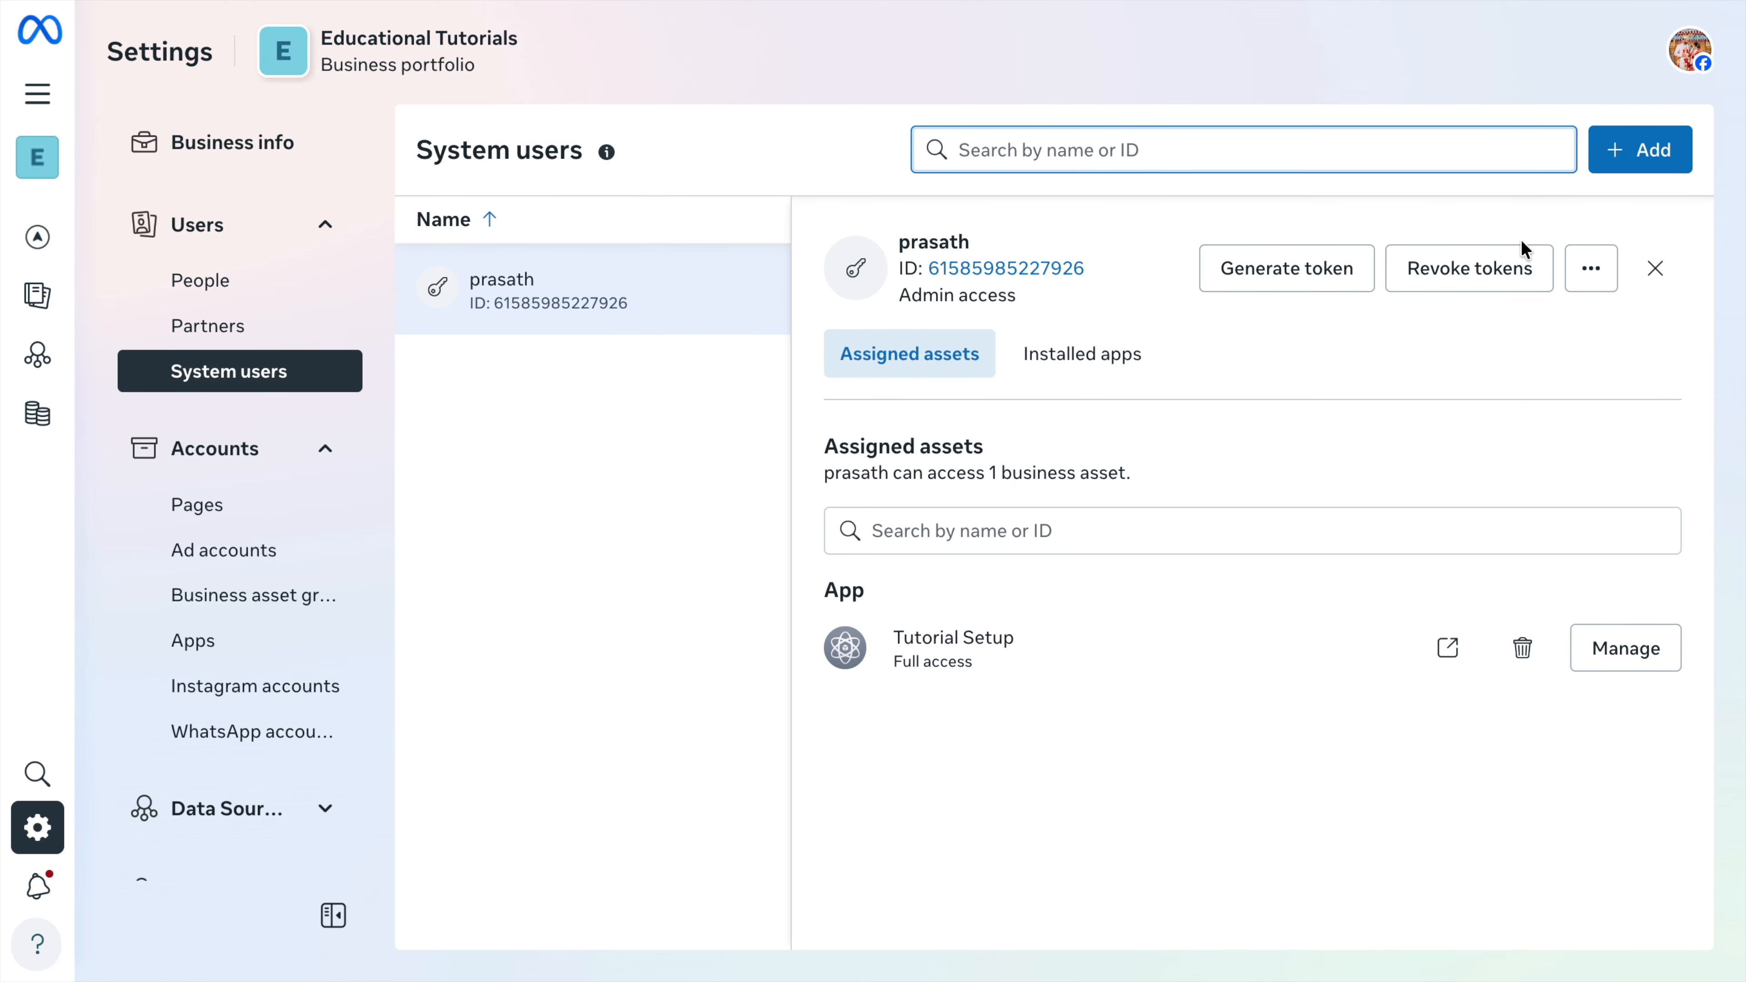
Begin a new system user token for the Tutorial Setup app with the recommended 60-day expiration
left_click(1287, 268)
left_click(1165, 240)
left_click(981, 352)
left_click(1282, 742)
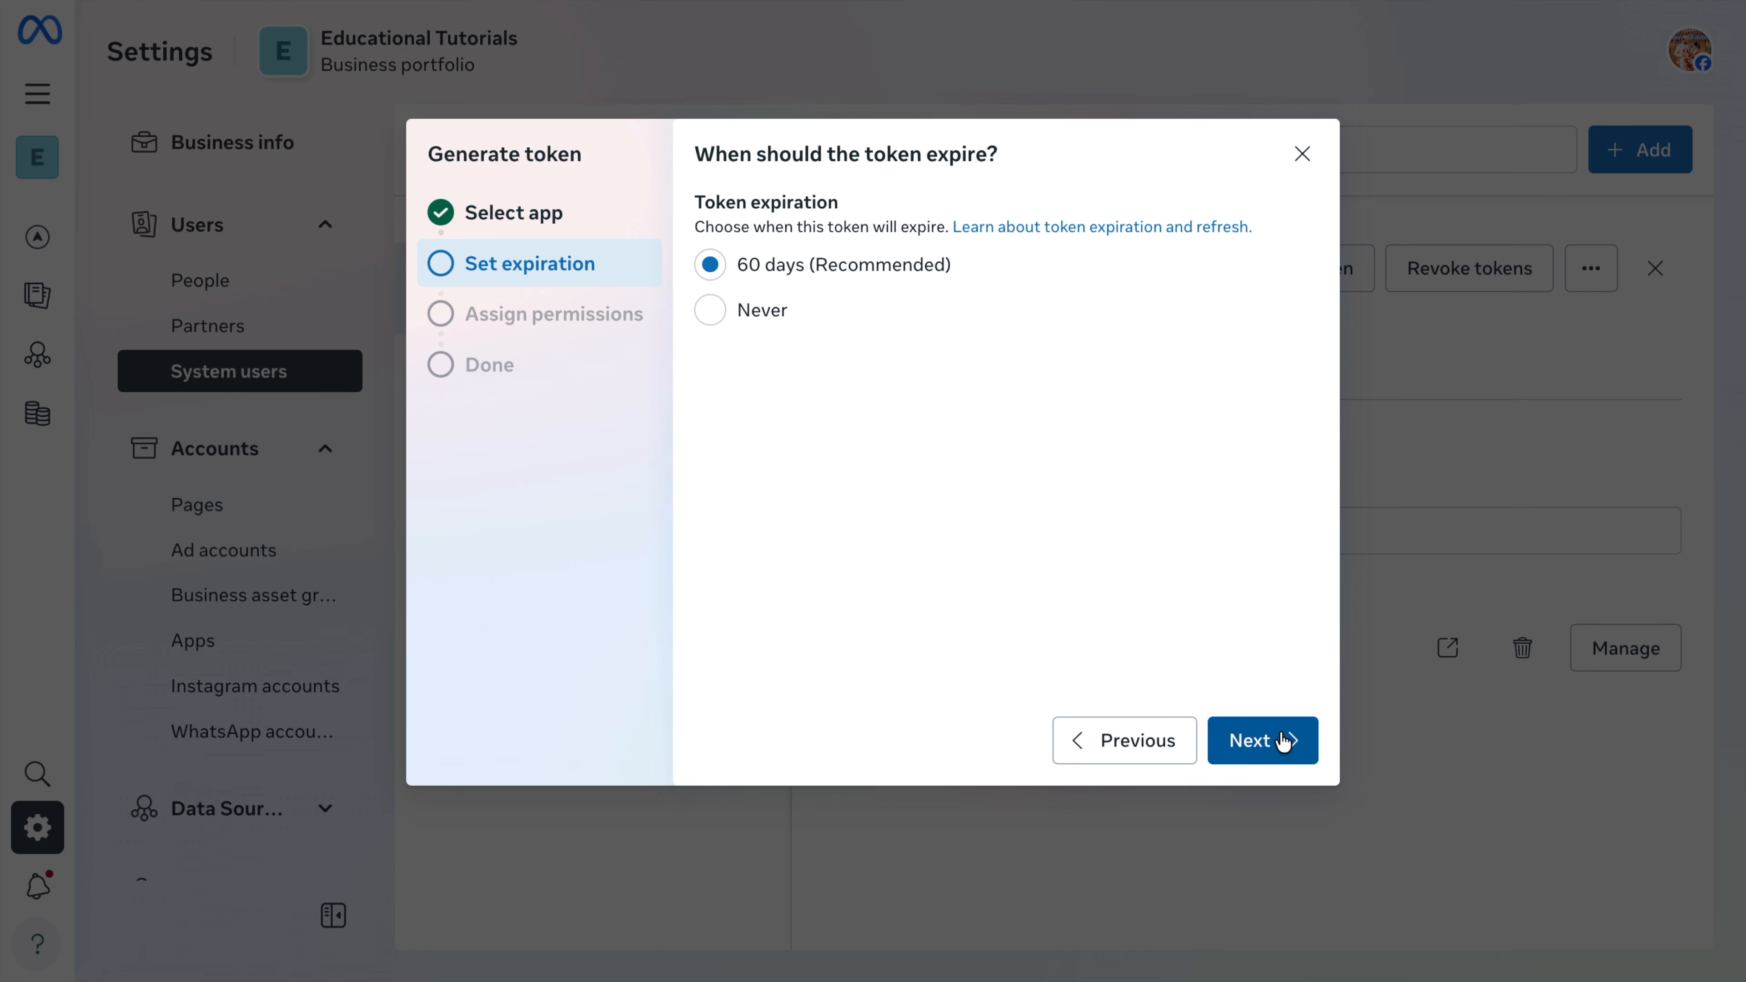
left_click(1283, 741)
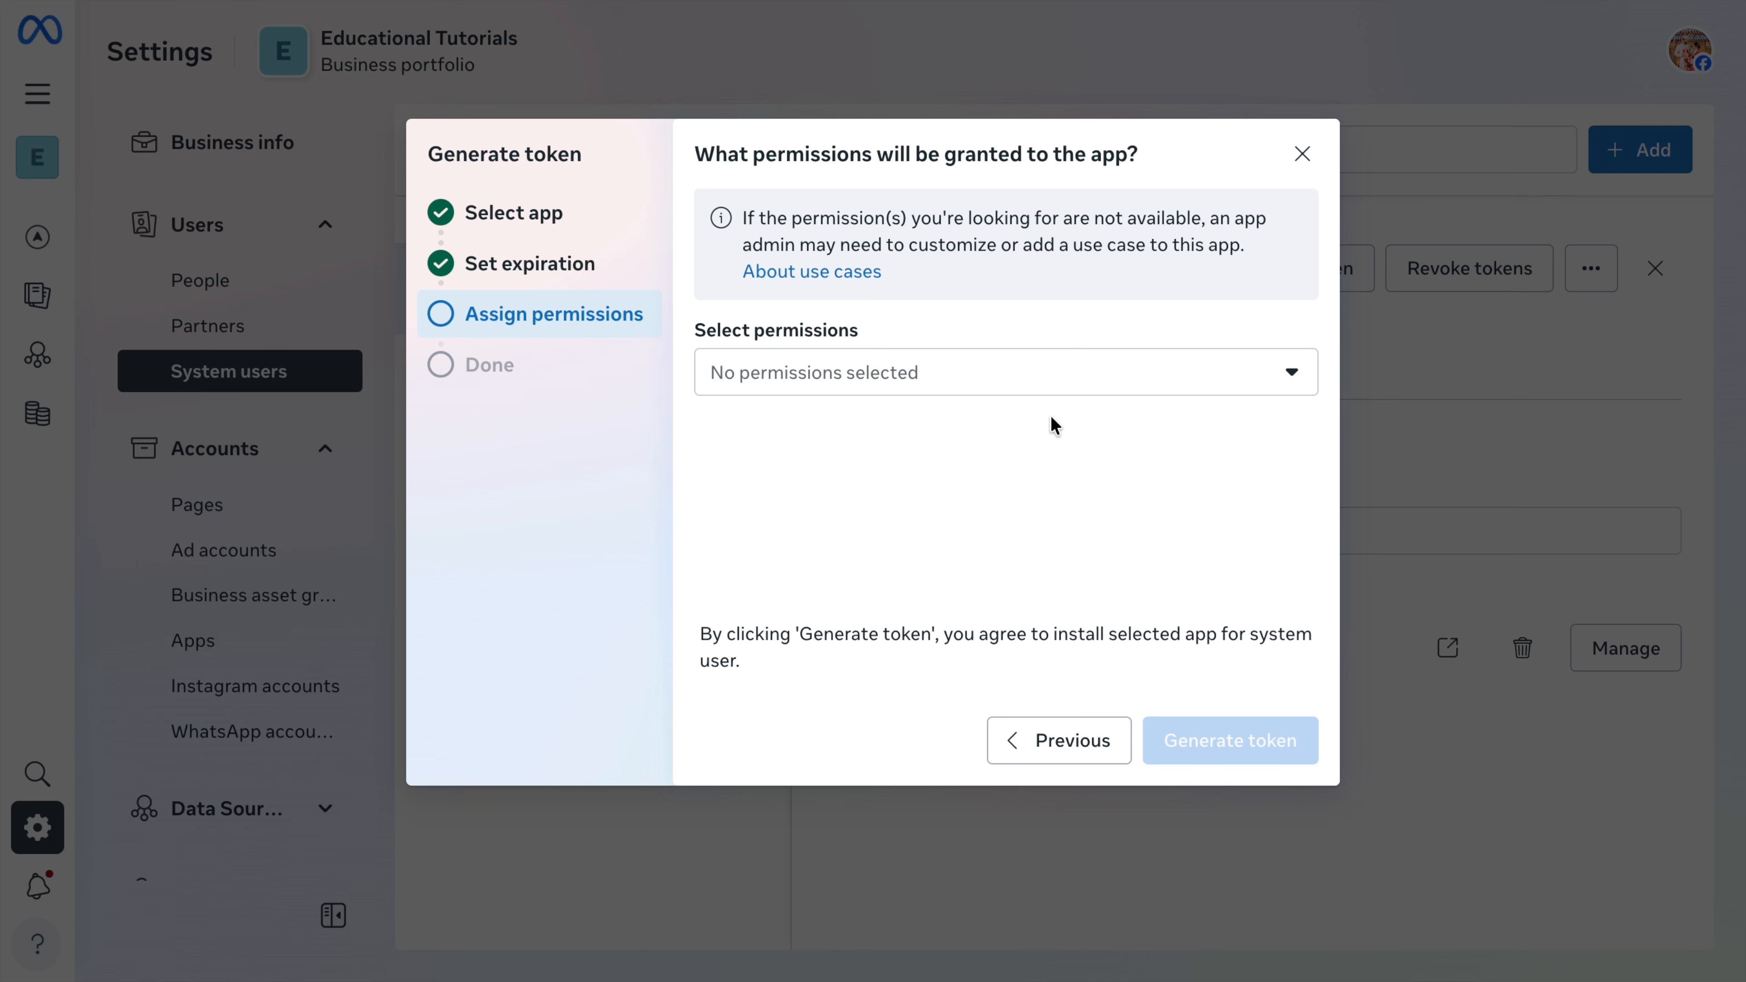
Grant whatsapp_business_management and whatsapp_business_messaging, then generate the token and copy it
left_click(994, 389)
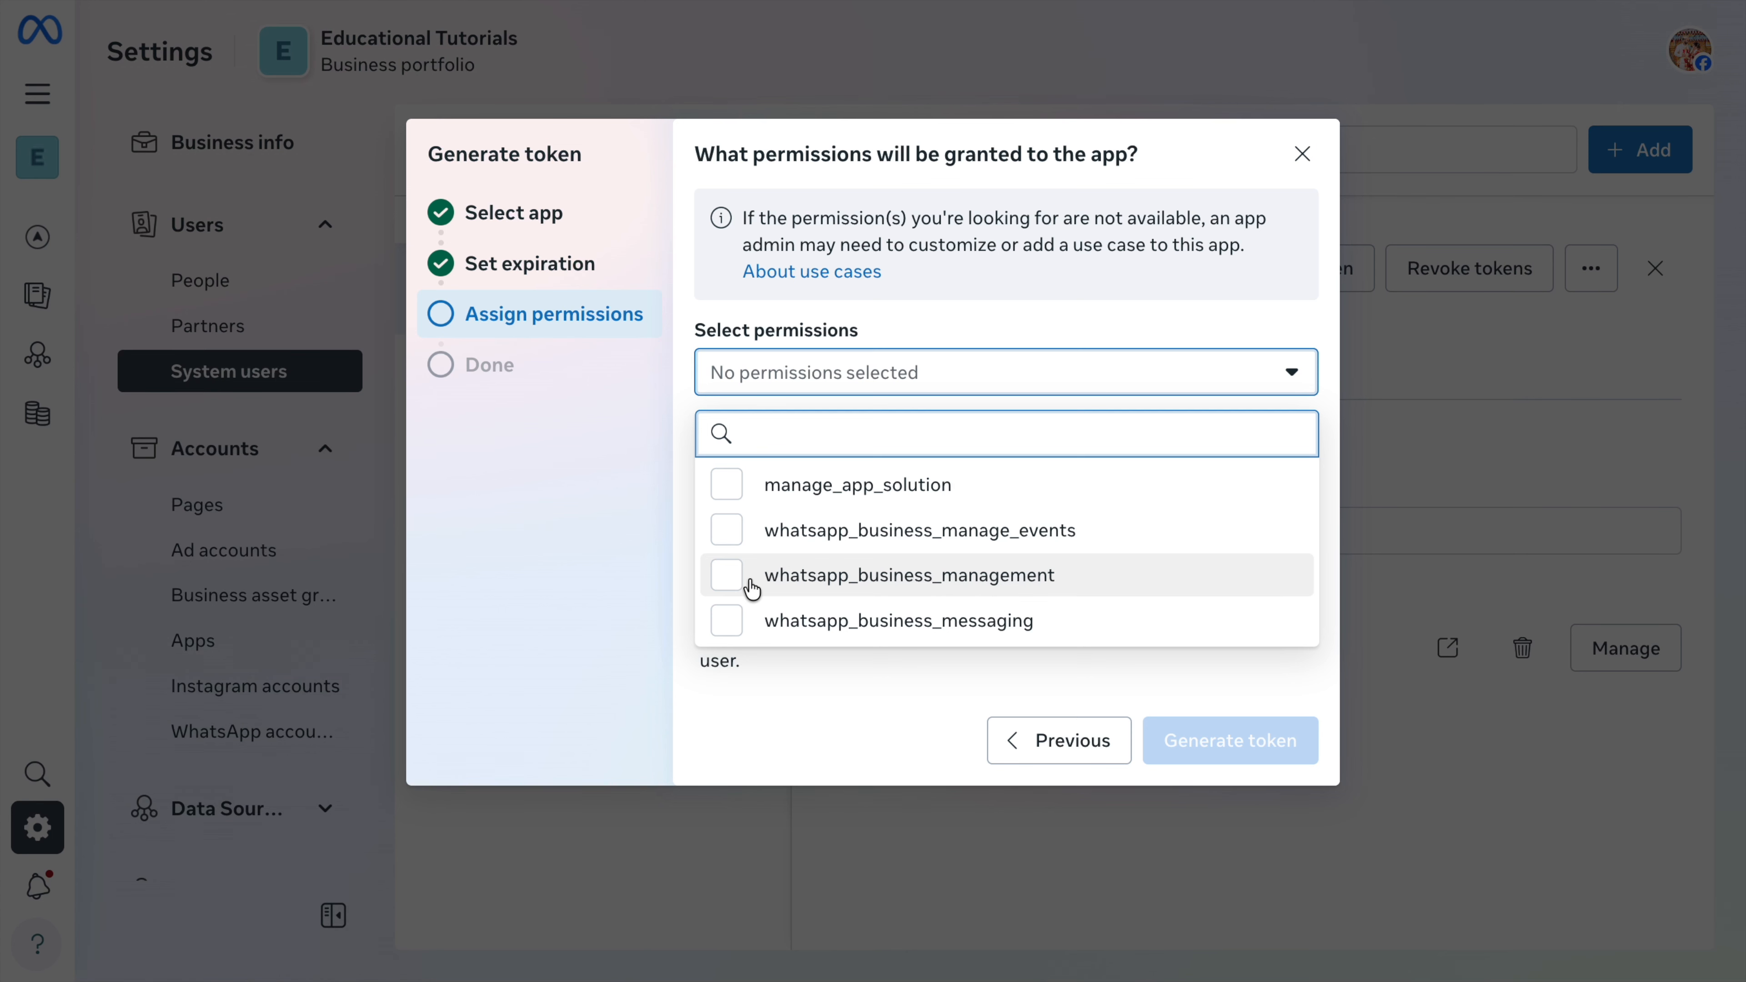
left_click(734, 579)
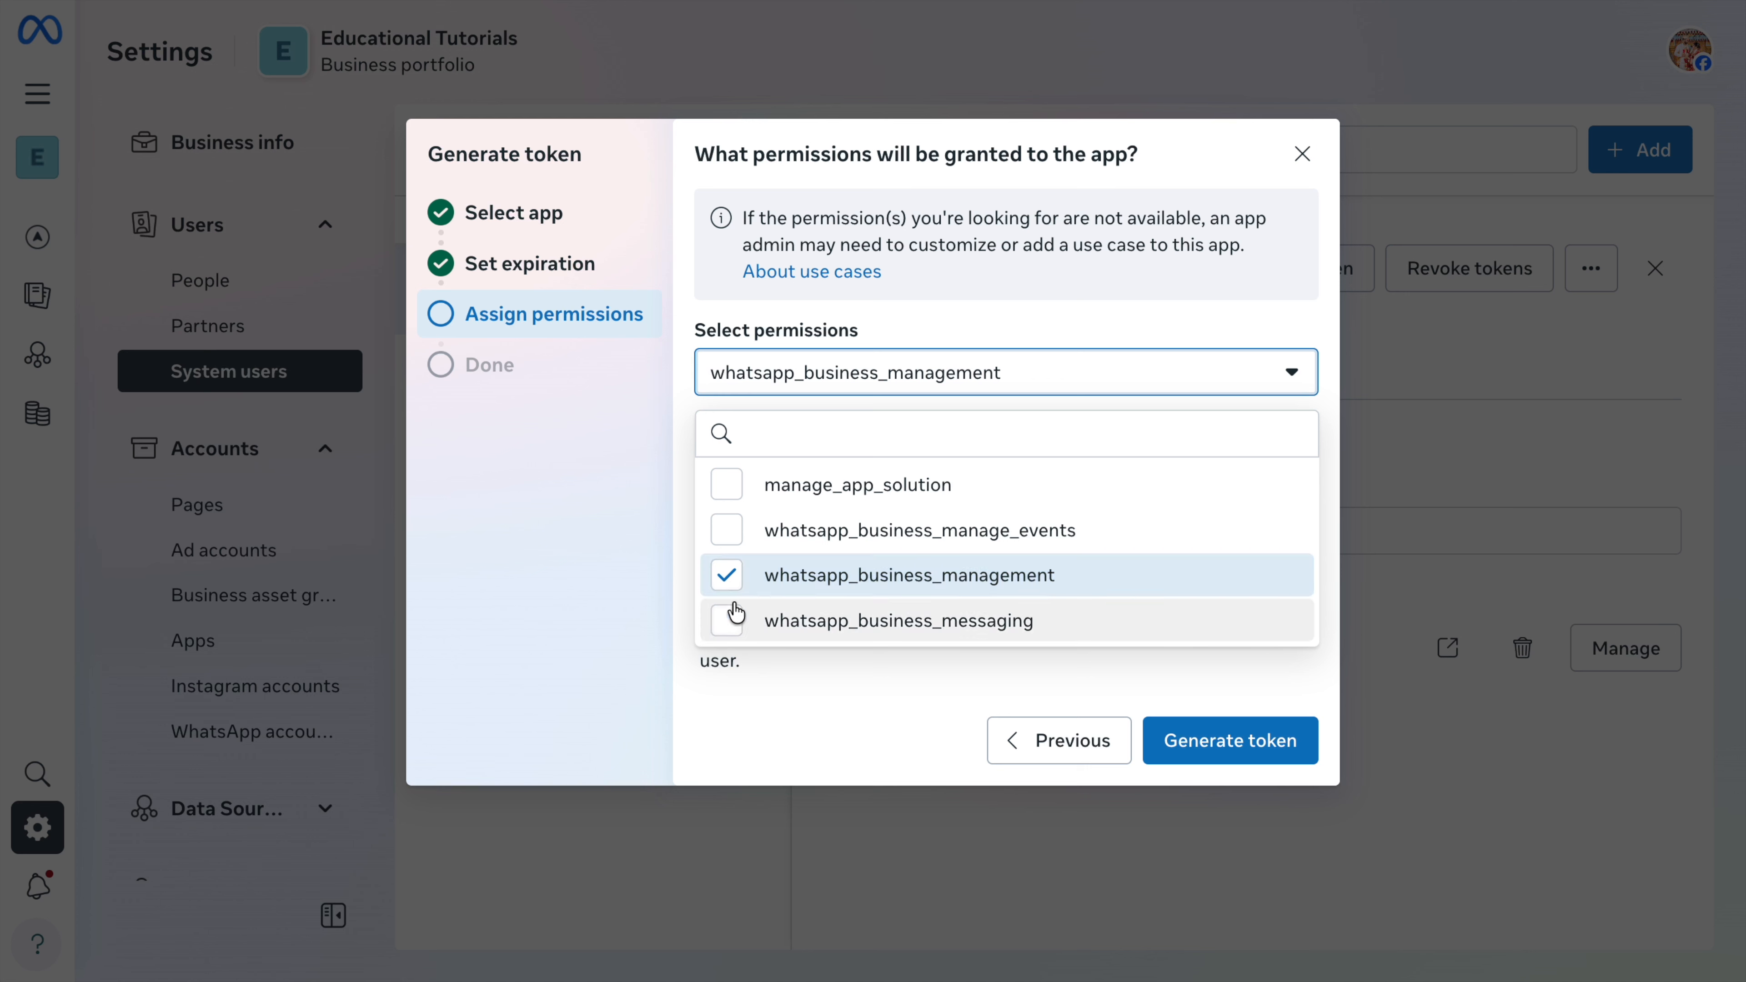
left_click(731, 622)
left_click(897, 688)
left_click(1243, 751)
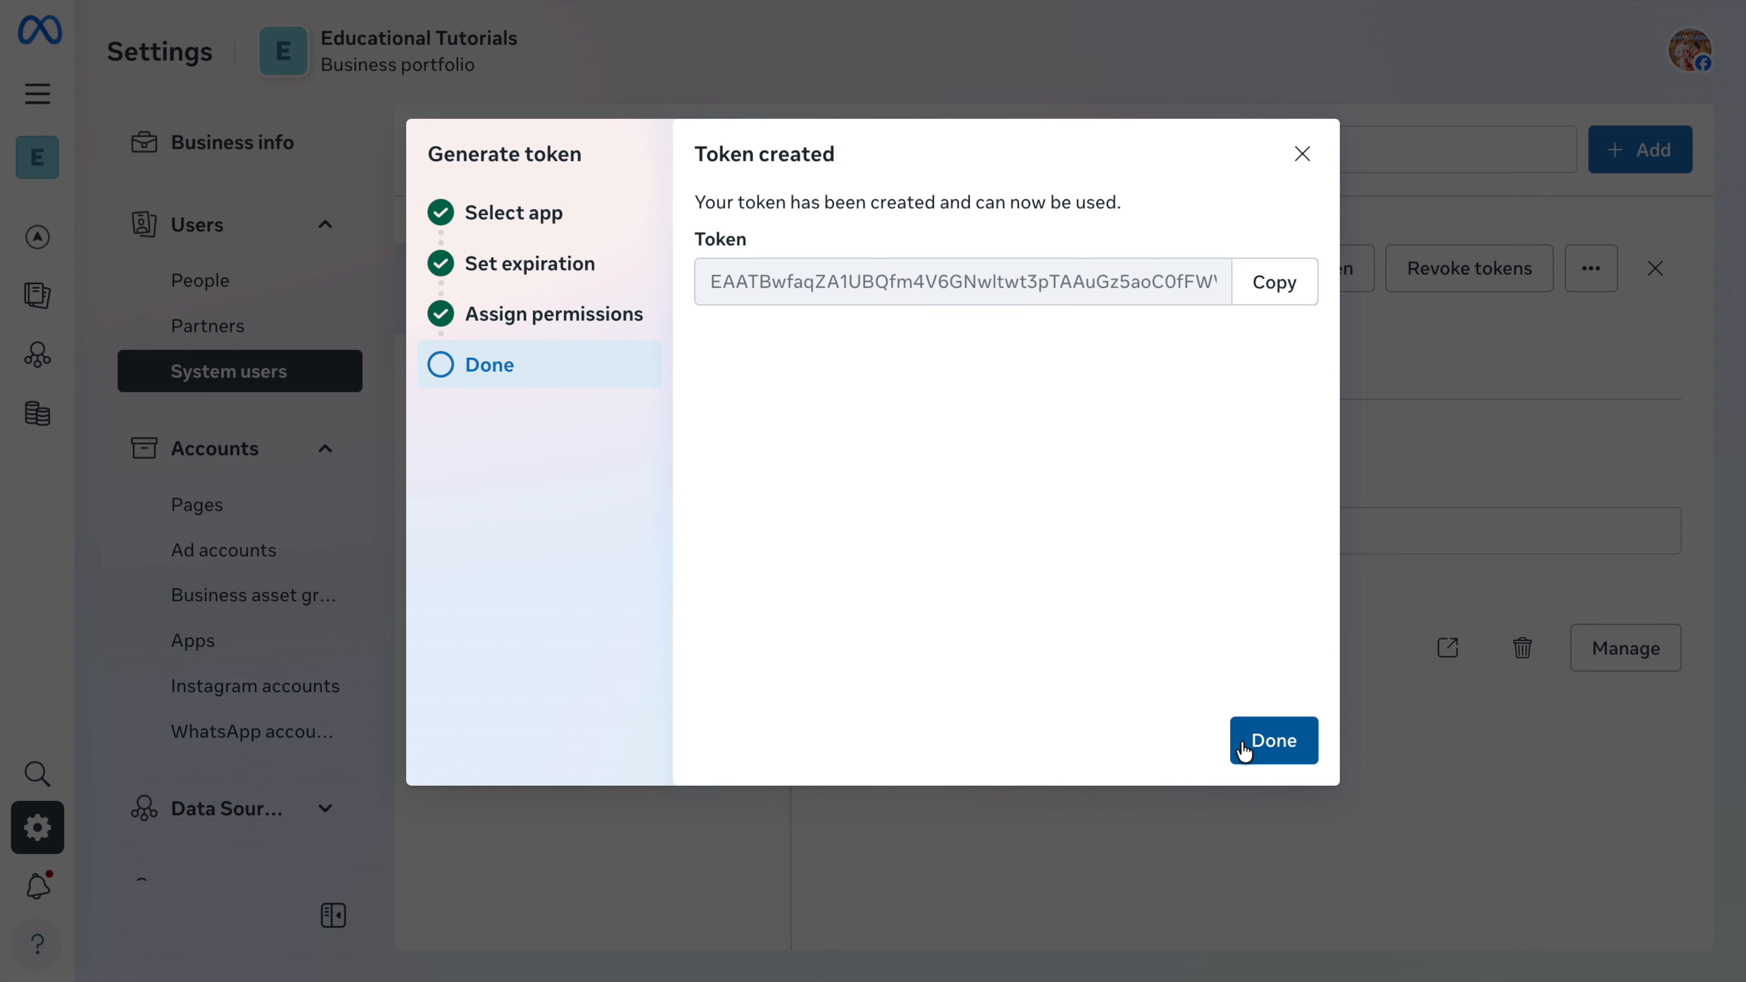
left_click(1277, 282)
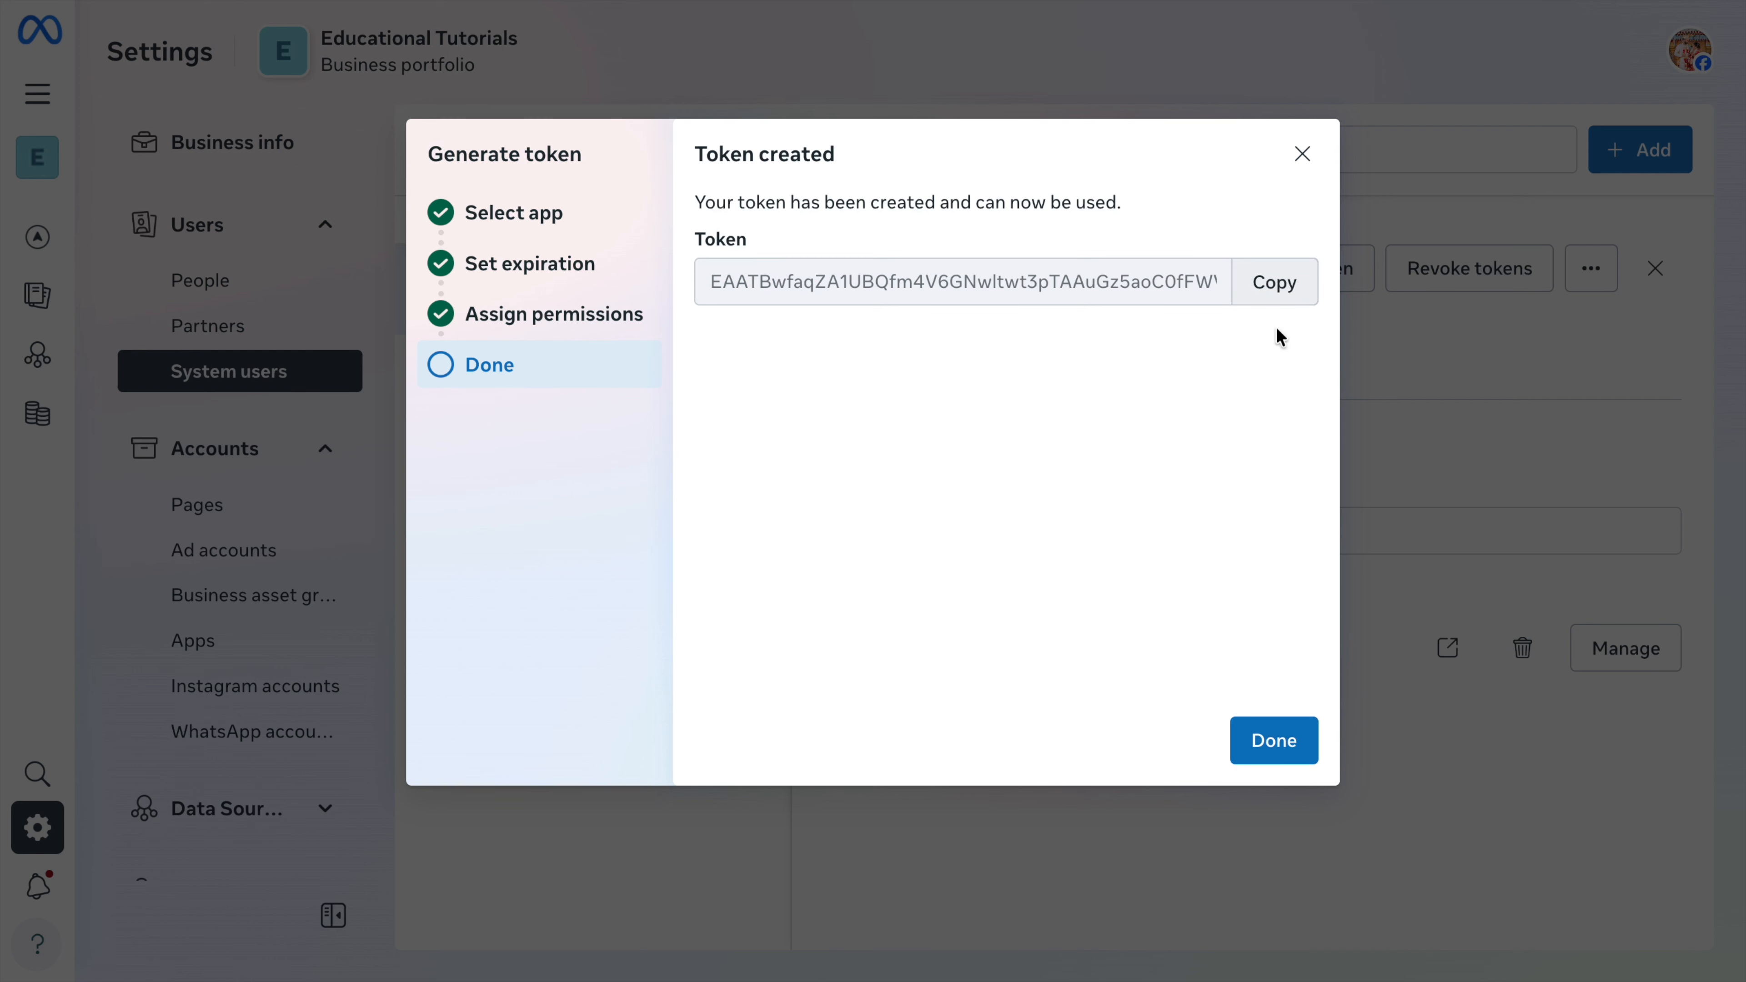
left_click(1288, 743)
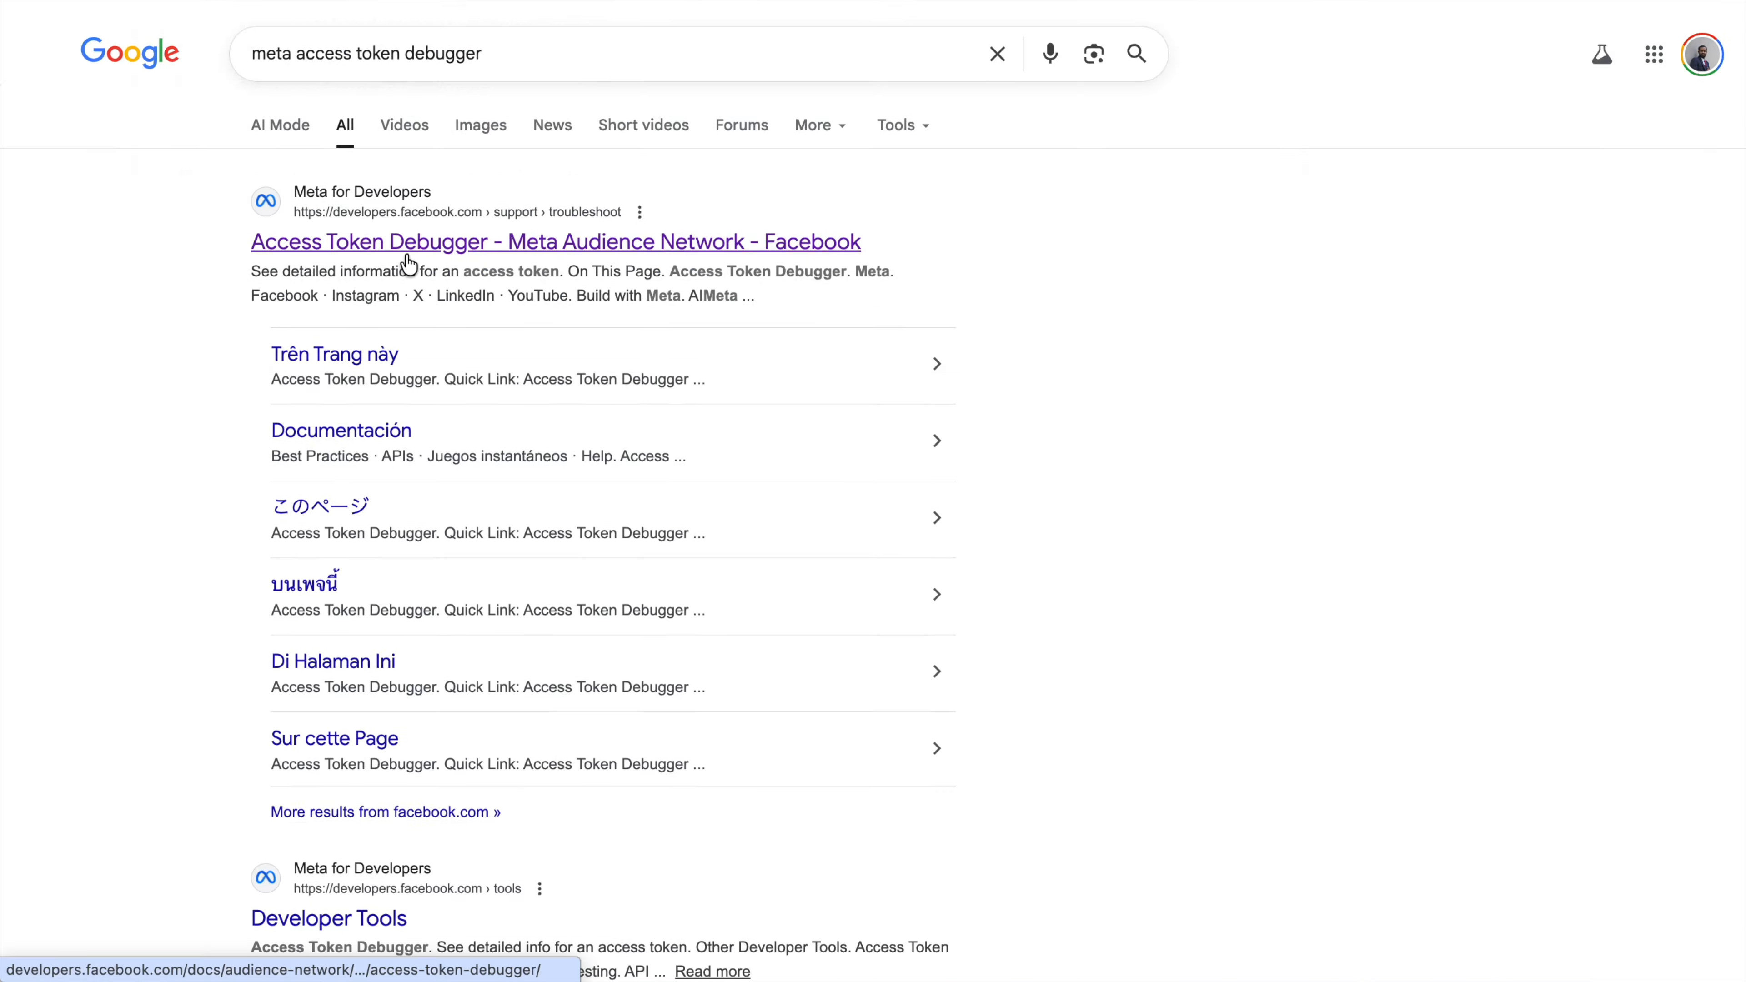
Open Meta's Access Token Debugger from the Google results and debug the copied access token
left_click(406, 265)
left_click(535, 245)
key("ctrl+v")
left_click(1431, 235)
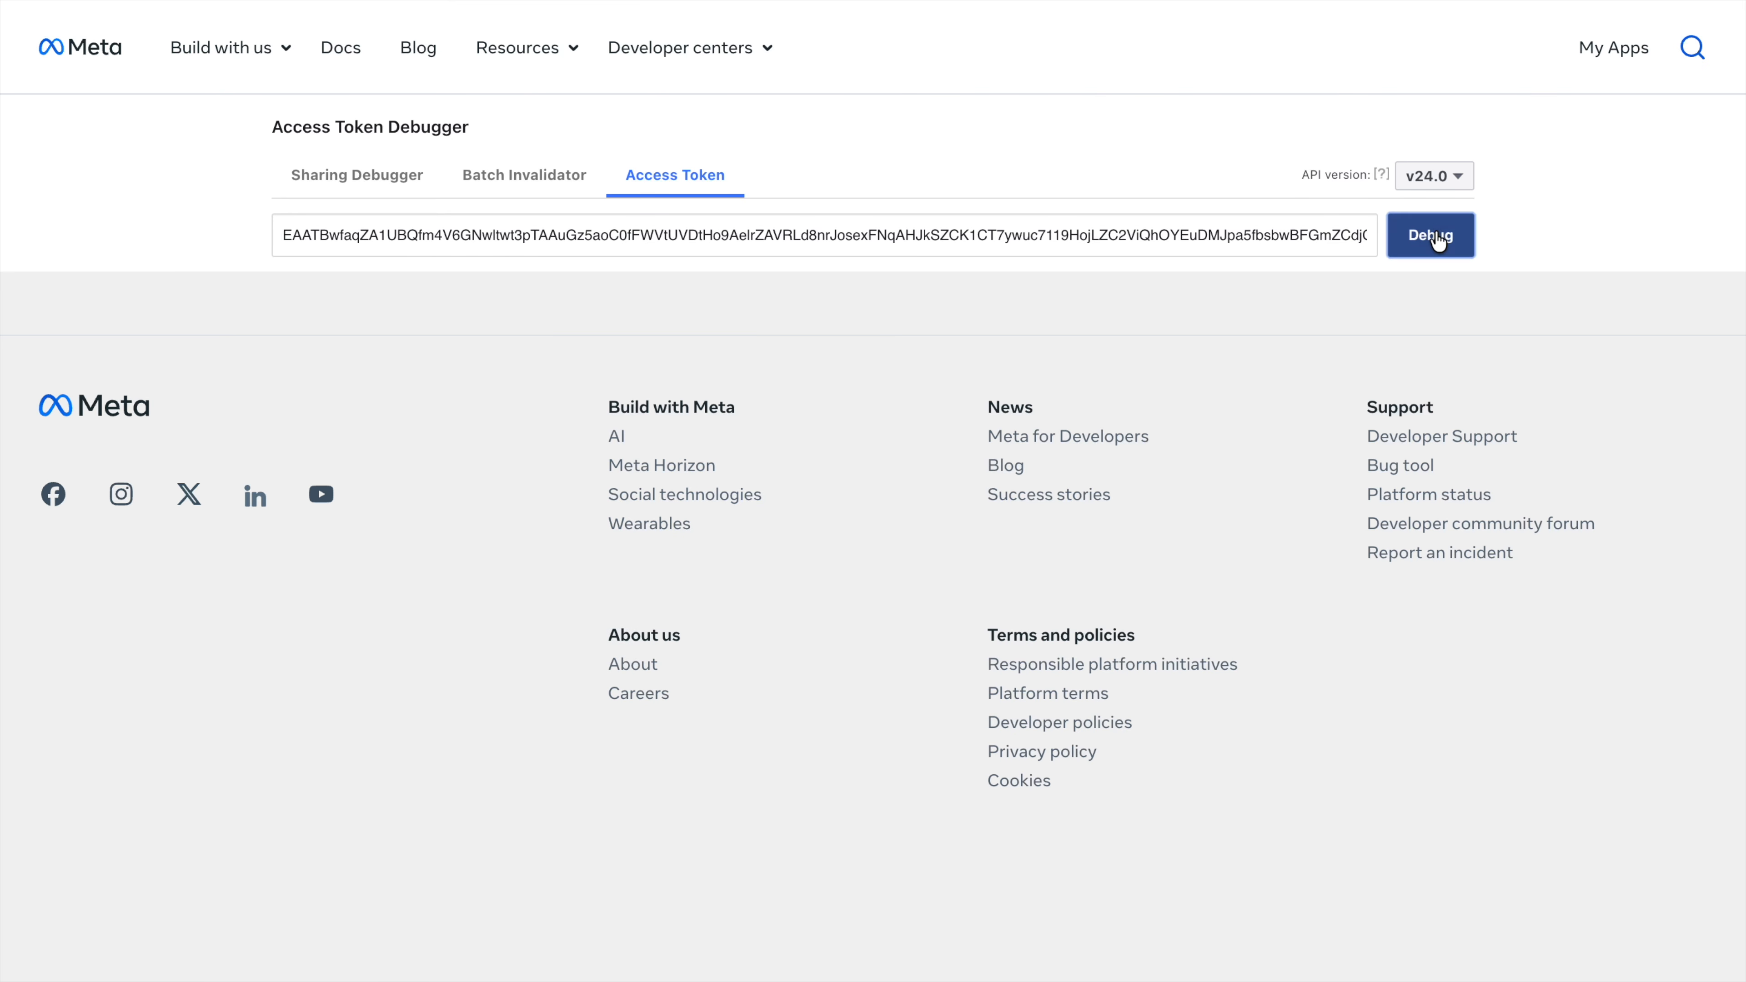